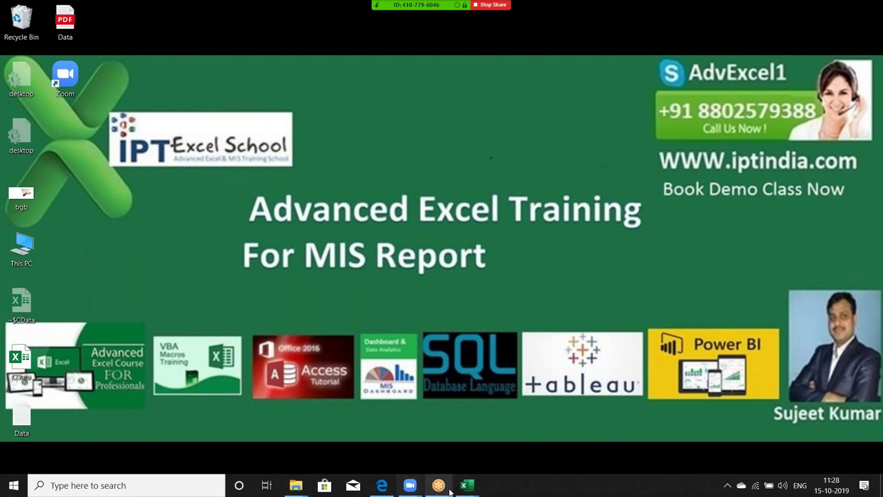
# Bring the WORKING FILE workbook to the front from its taskbar preview.
pyautogui.moveTo(464, 487)
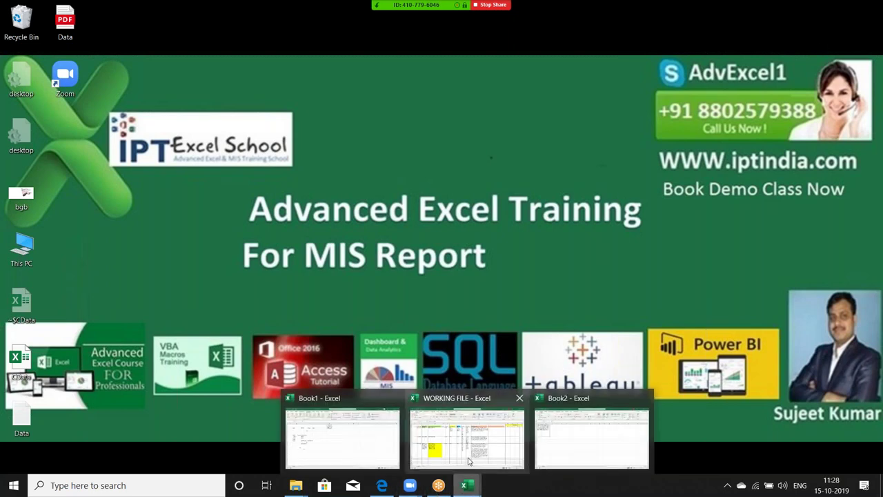
pyautogui.click(468, 460)
# Inspect the AMM formula in D5 and the THRESHOLD and INT values in G3 and H3.
pyautogui.click(221, 320)
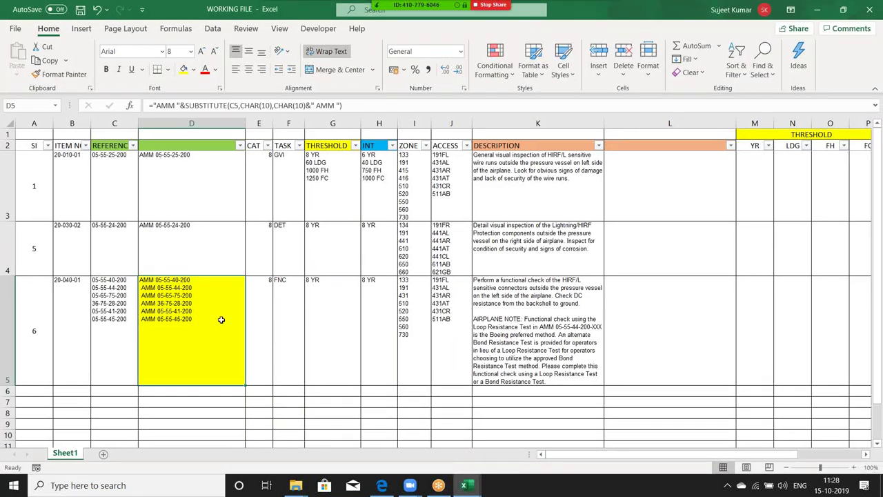
pyautogui.click(233, 184)
pyautogui.press('Up')
pyautogui.press('Up')
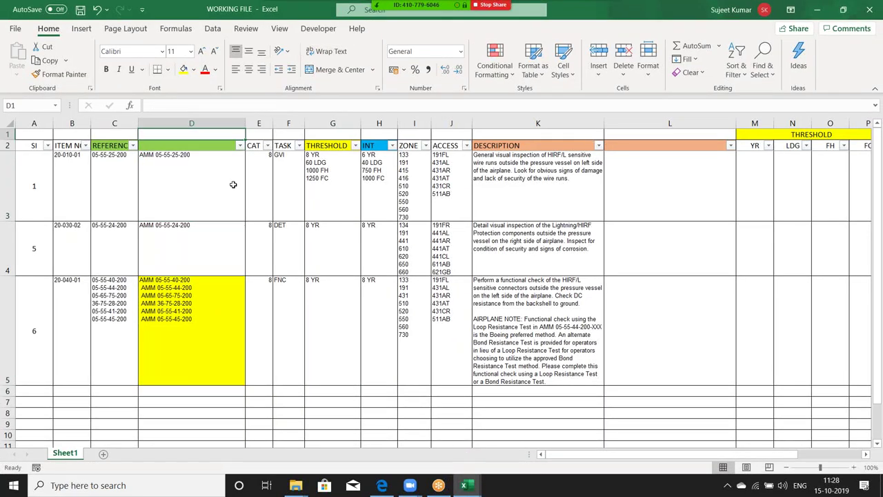
pyautogui.press('Right')
pyautogui.press('Right')
pyautogui.press('Right')
pyautogui.press('Right')
pyautogui.press('Down')
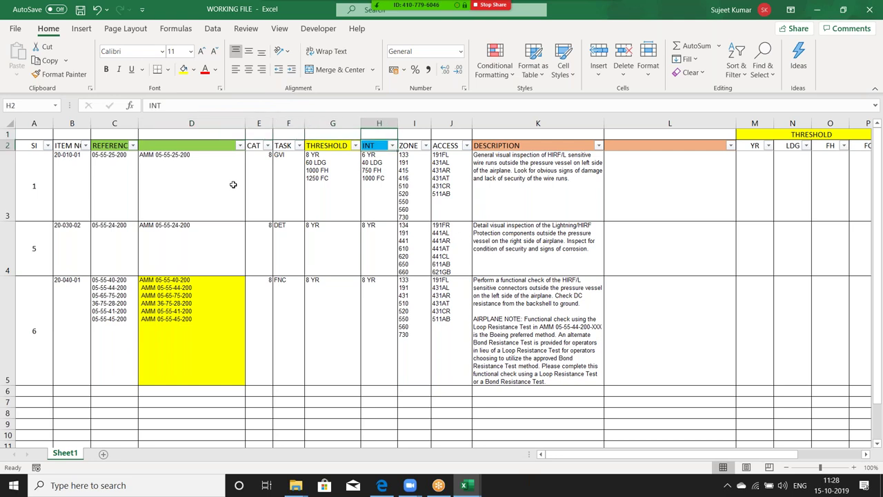
pyautogui.press('Left')
pyautogui.press('Down')
pyautogui.press('Up')
pyautogui.press('Down')
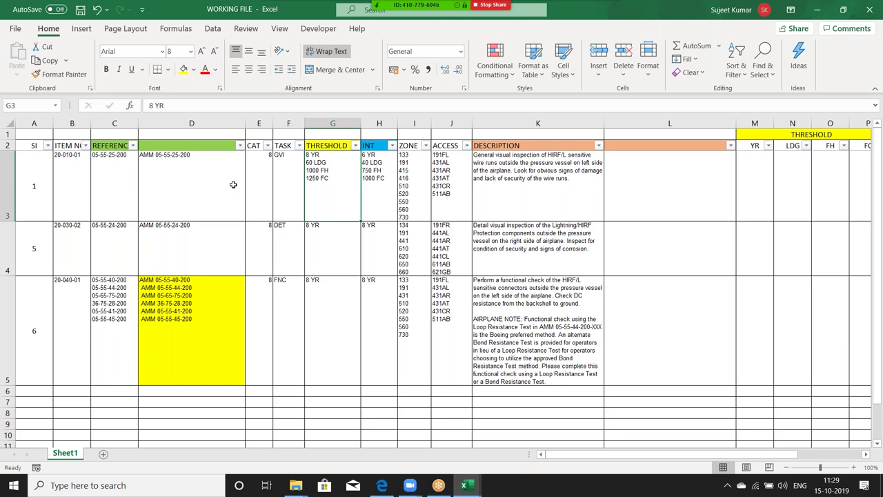
pyautogui.press('Right')
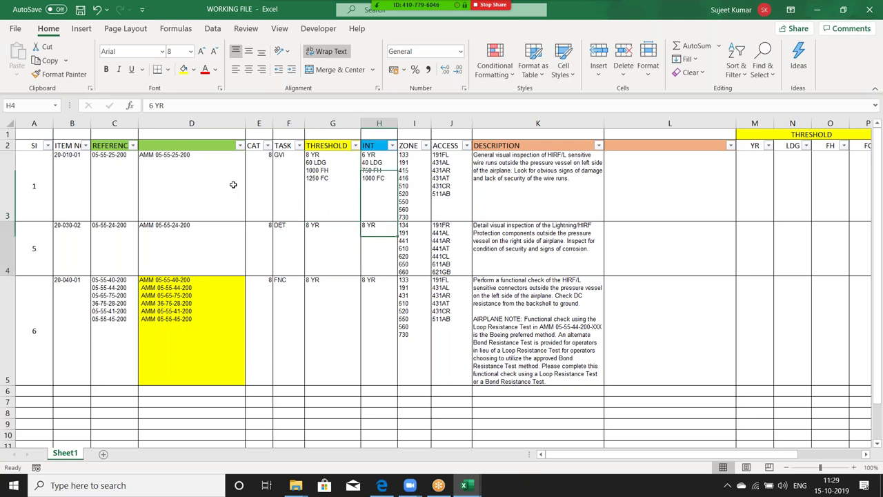
# Hide columns I through L: ZONE, ACCESS, DESCRIPTION and the blank column.
pyautogui.click(403, 153)
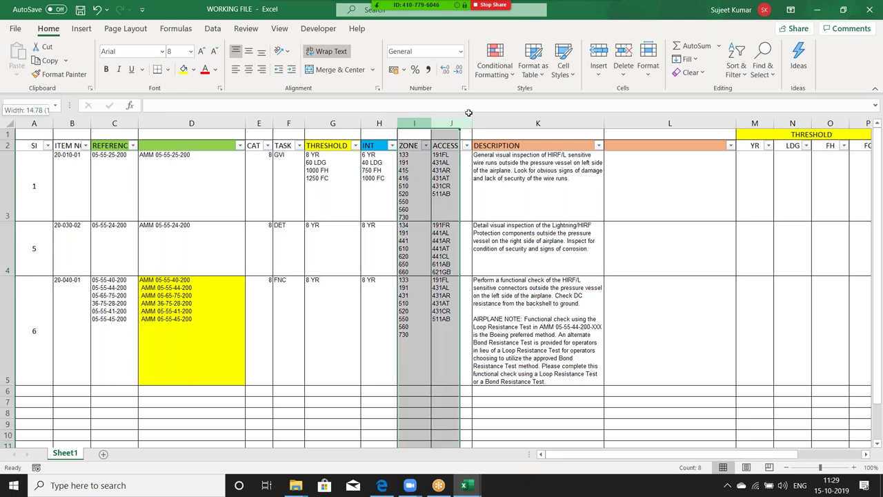
pyautogui.moveTo(420, 121); pyautogui.dragTo(666, 122)
pyautogui.rightClick(666, 123)
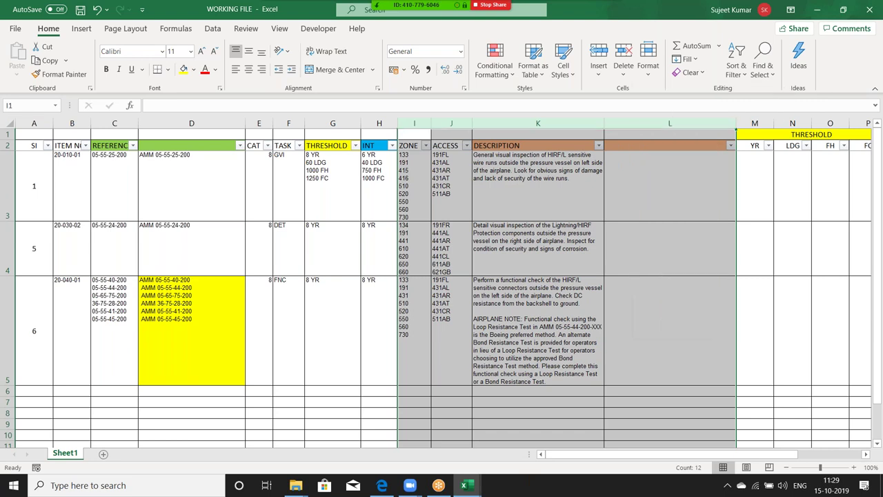
pyautogui.click(663, 311)
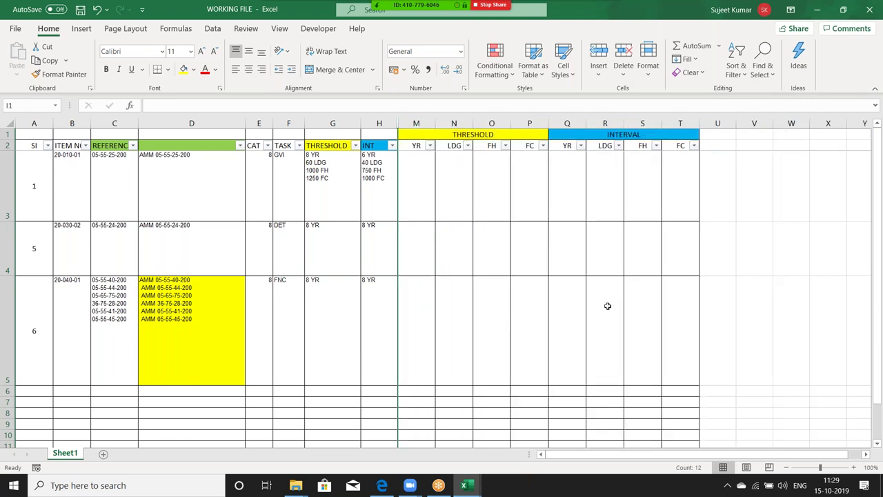
pyautogui.click(338, 178)
pyautogui.click(447, 179)
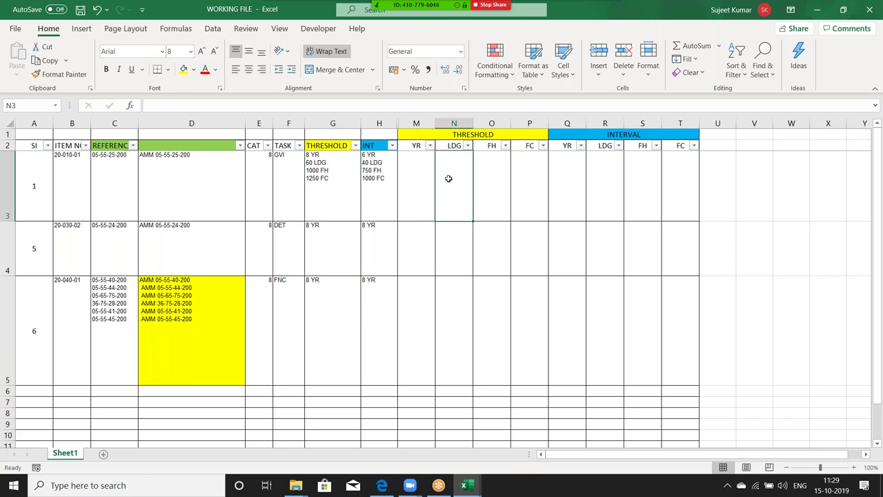
pyautogui.click(406, 169)
pyautogui.write('8')
pyautogui.click(454, 185)
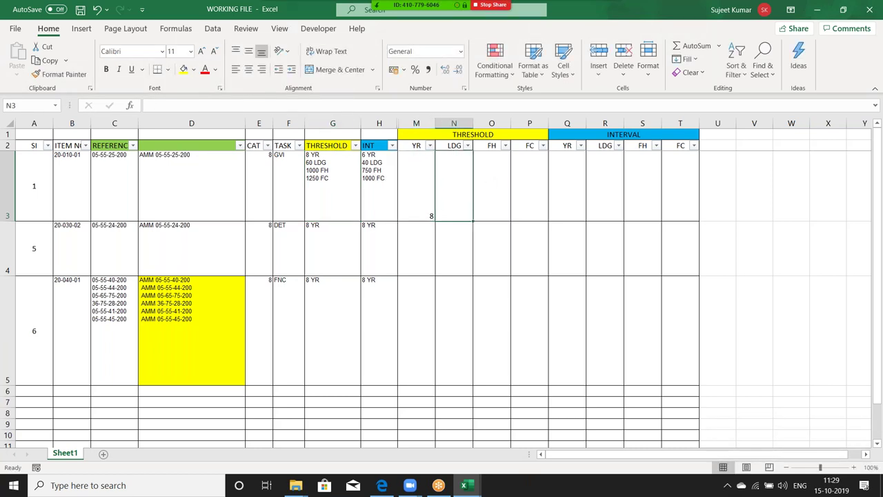
pyautogui.write('60')
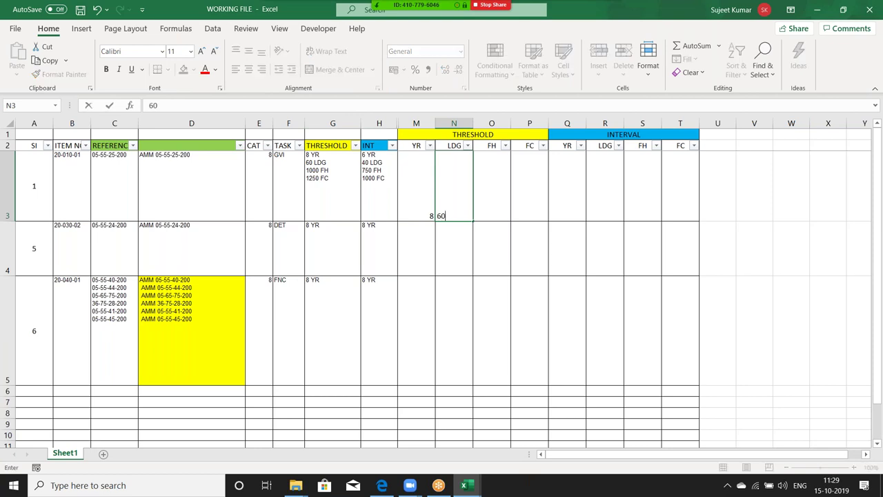
pyautogui.click(491, 184)
pyautogui.write('1000')
pyautogui.click(529, 185)
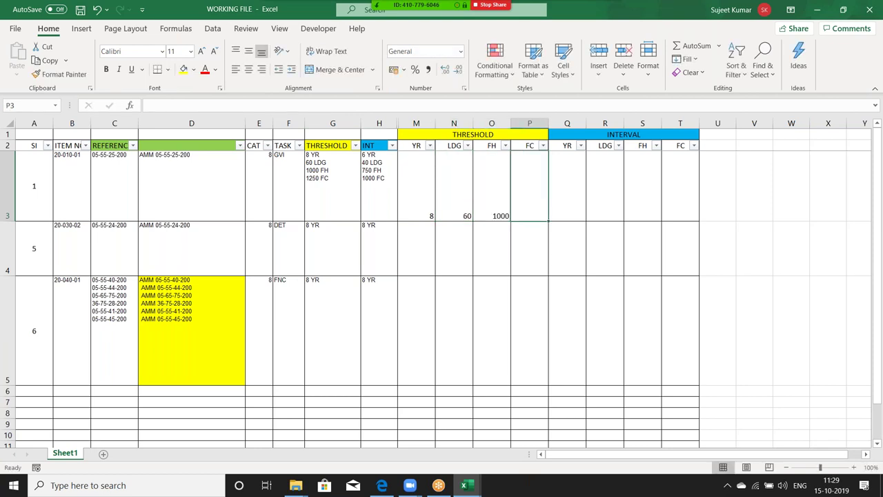
pyautogui.write('1250')
pyautogui.click(416, 248)
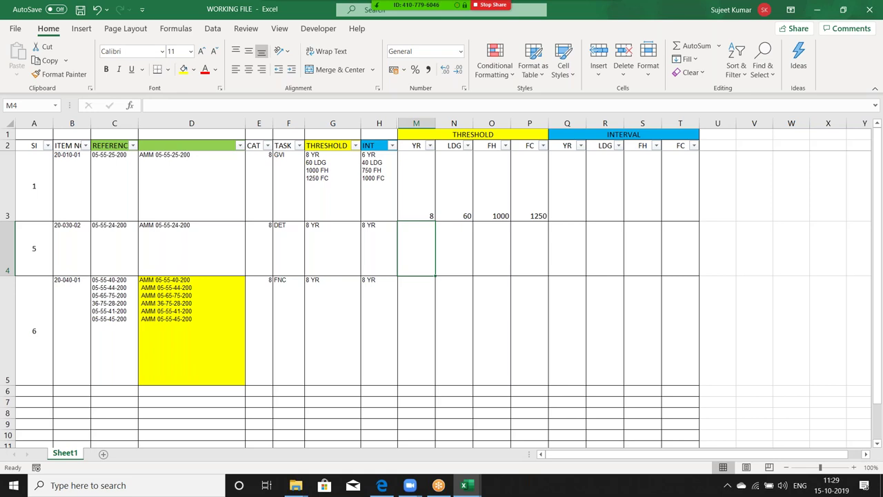
pyautogui.press('Up')
pyautogui.press('Right')
pyautogui.press('Right')
pyautogui.press('Right')
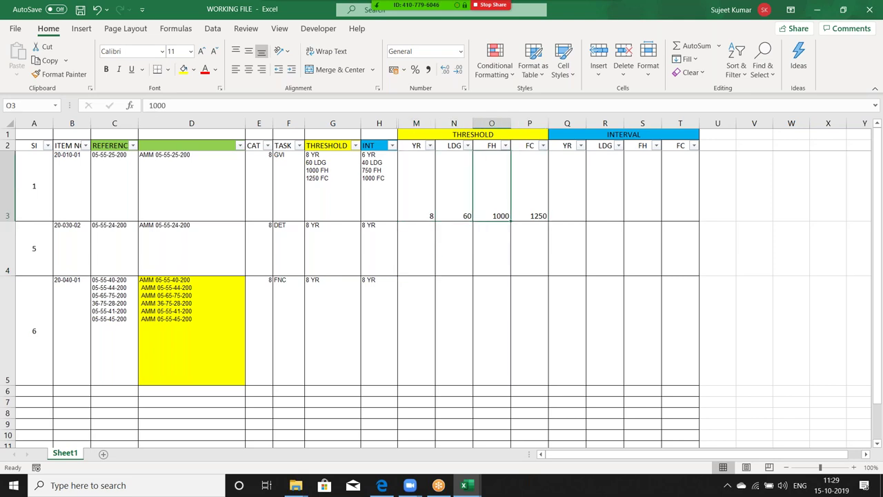
pyautogui.moveTo(415, 200); pyautogui.dragTo(529, 200)
# Clear the values in M3:P3 and copy the interval text from H3.
pyautogui.press('Delete')
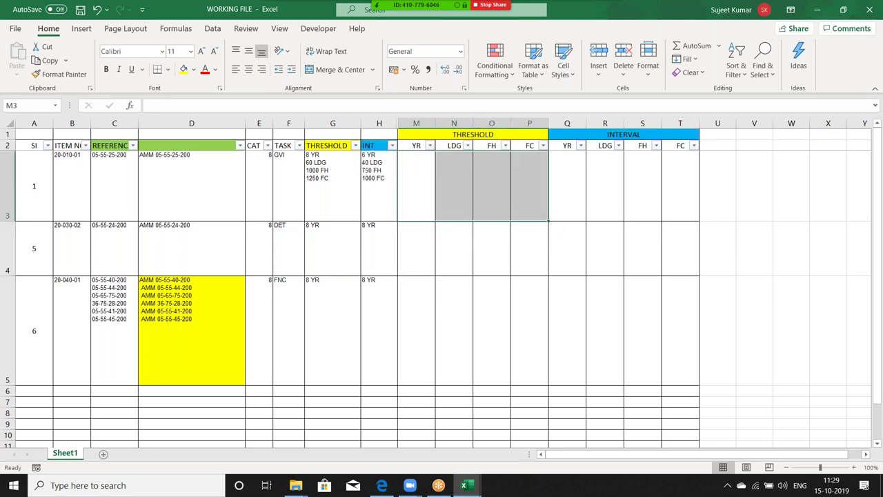
pyautogui.press('Left')
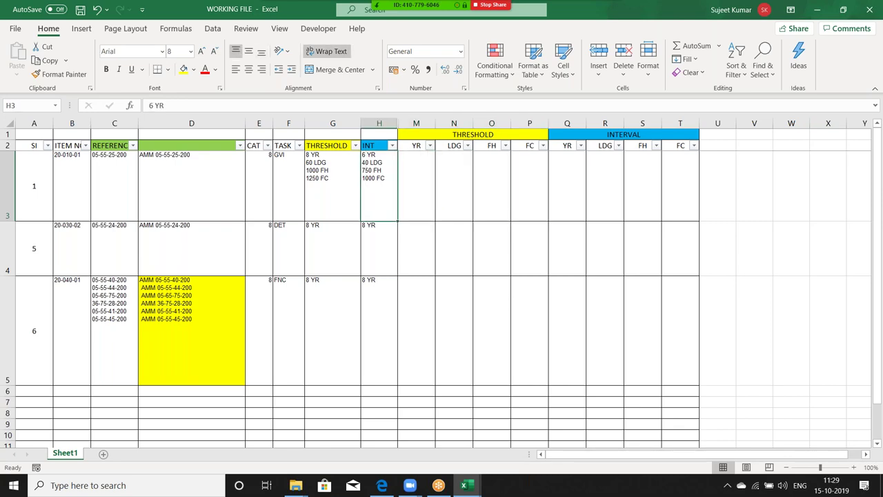
pyautogui.hotkey('ctrl', 'c')
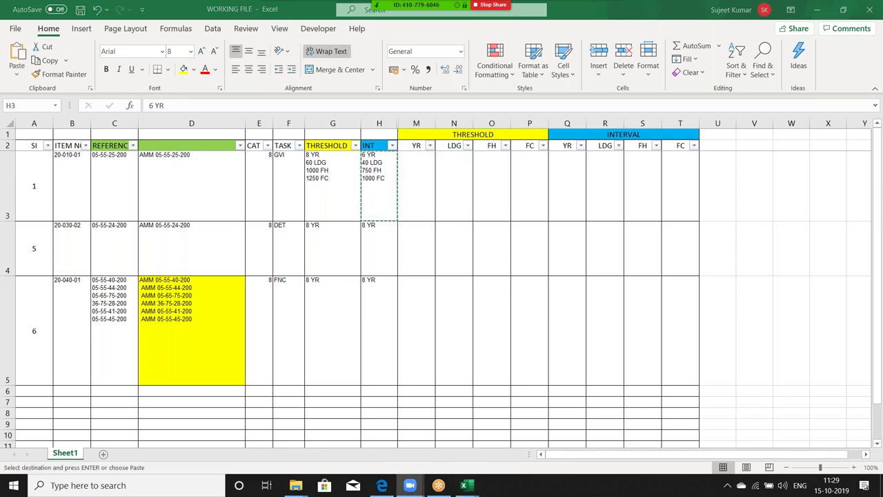
# Paste the interval text into a new Sheet2 in Book2 and insert a blank row above it.
pyautogui.hotkey('alt', 'Tab')
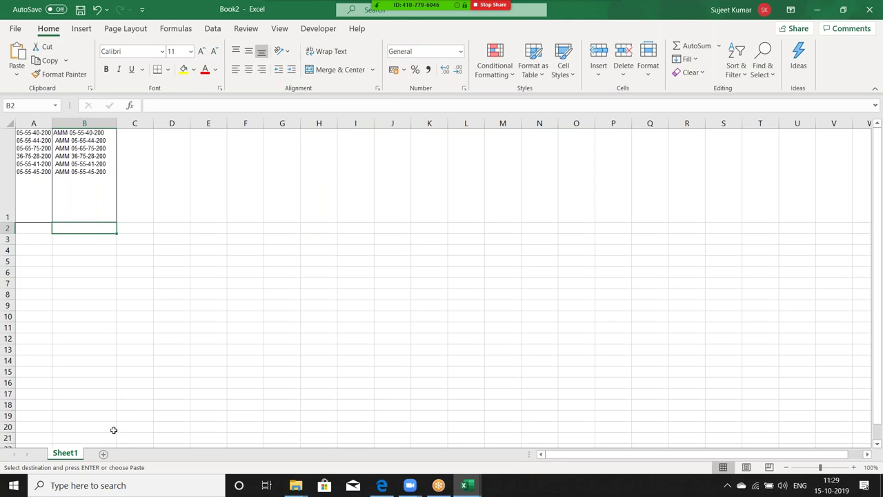
pyautogui.click(103, 453)
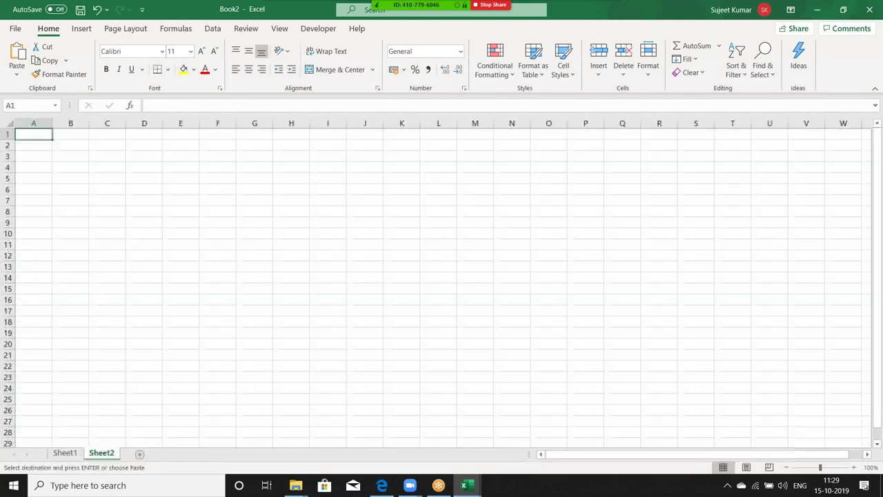
pyautogui.hotkey('ctrl', 'v')
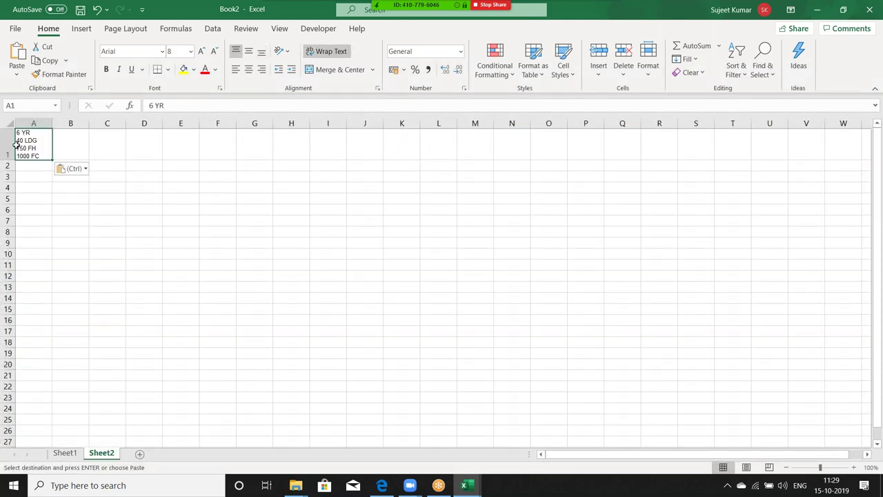
pyautogui.click(7, 138)
pyautogui.hotkey('ctrl', 'shift', '+')
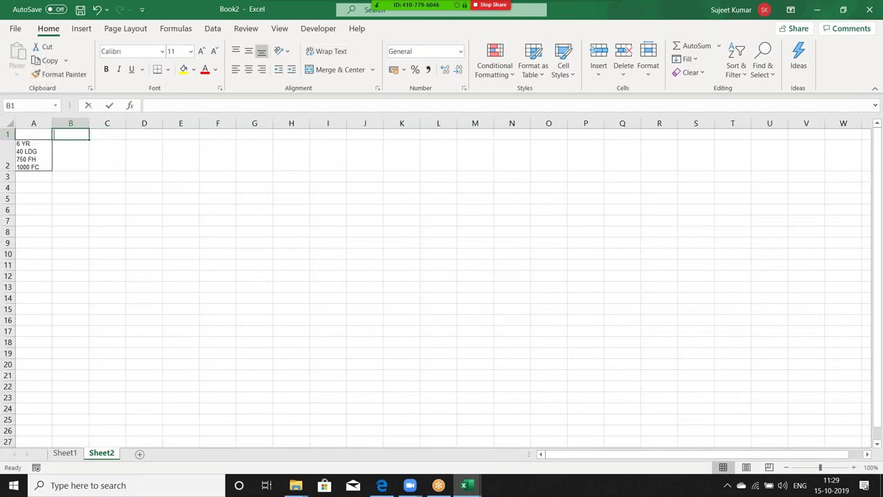
# Enter the headings YR, LDG, FH and FC in B1:E1, then move to B3.
pyautogui.write('YR')
pyautogui.press('Return')
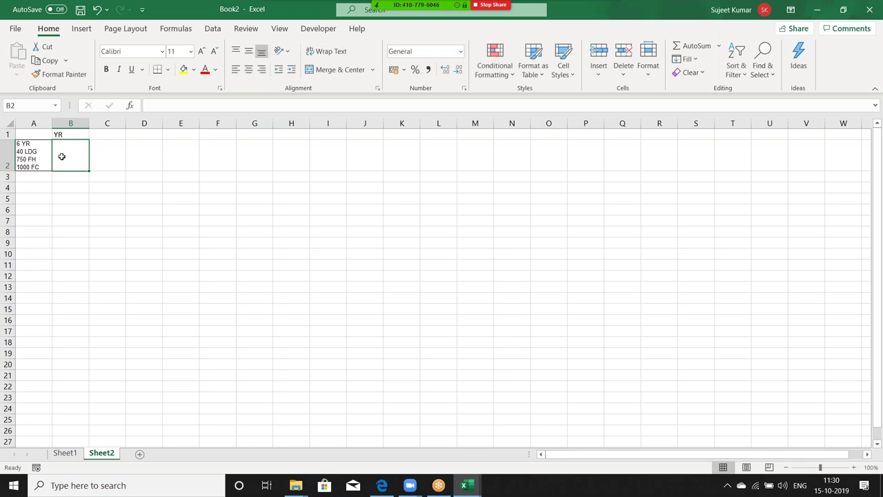
pyautogui.click(117, 132)
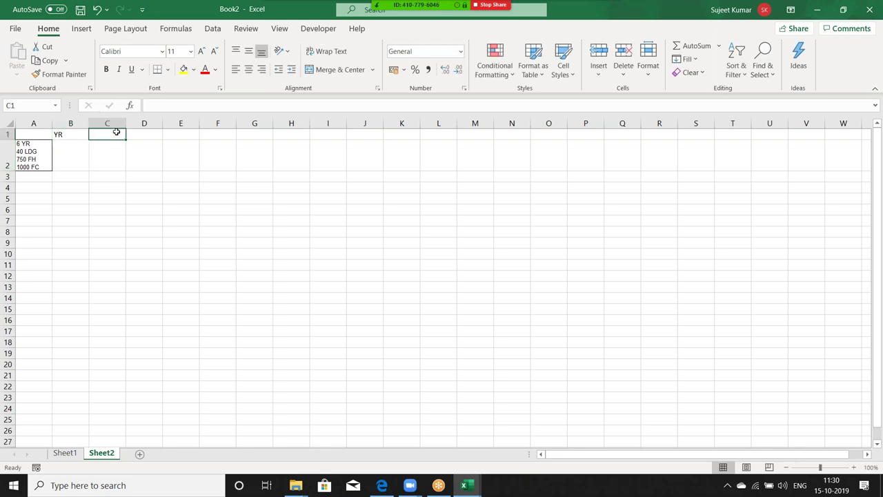
pyautogui.write('LD')
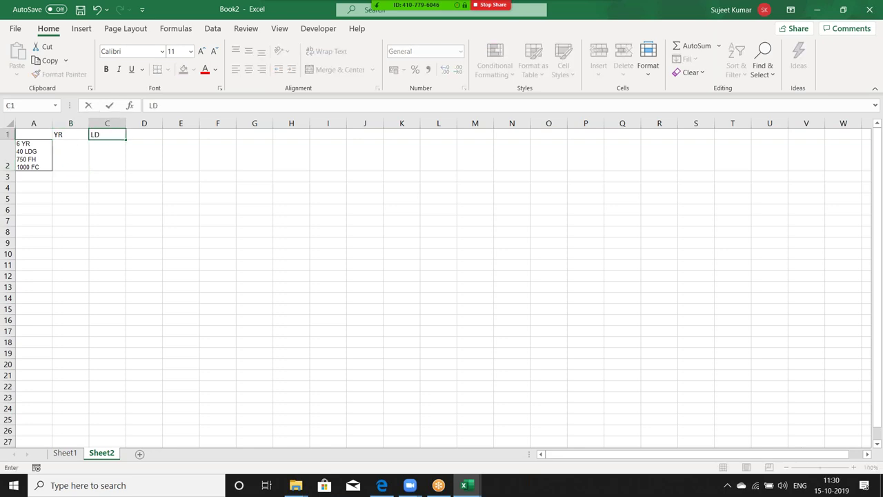
pyautogui.write('G')
pyautogui.press('Return')
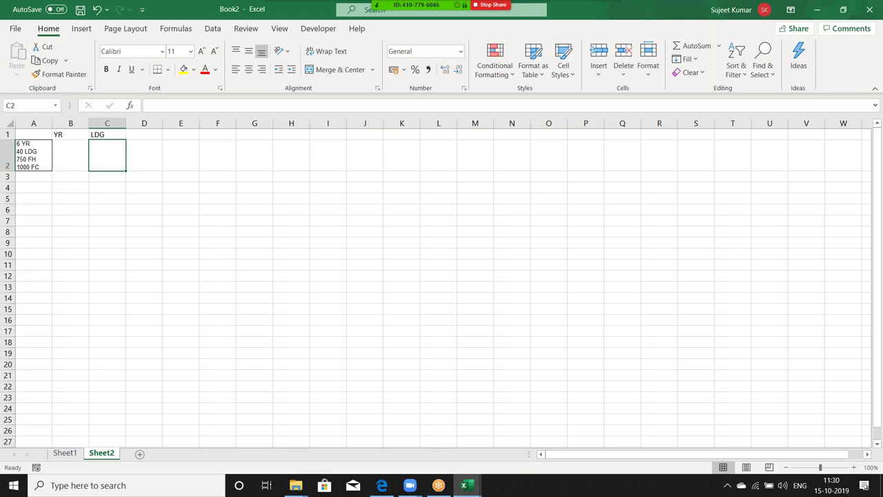
pyautogui.click(132, 135)
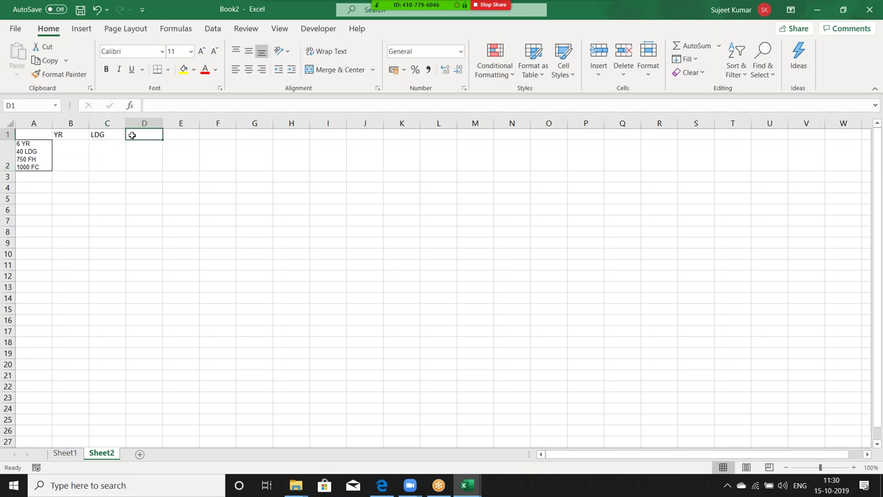
pyautogui.write('FH')
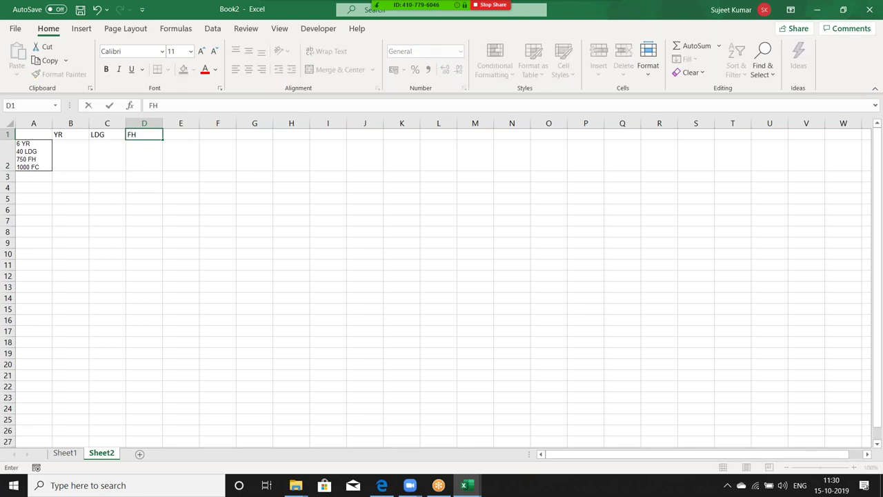
pyautogui.press('Tab')
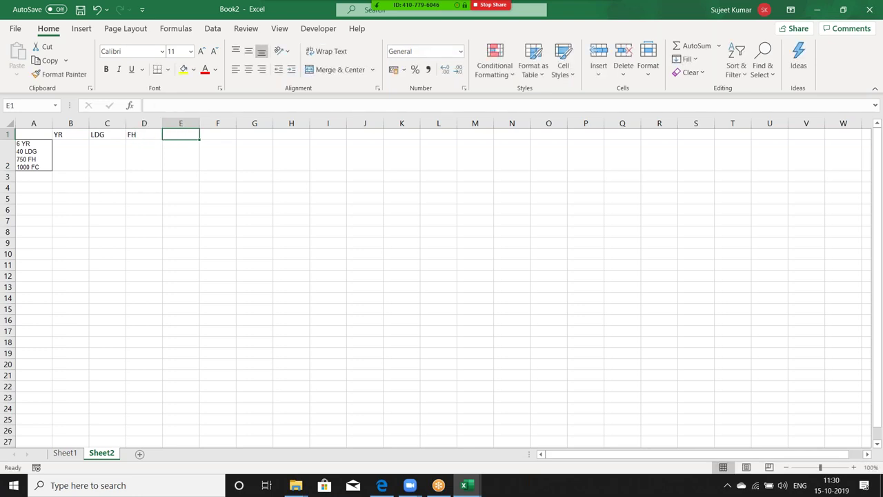
pyautogui.write('FC')
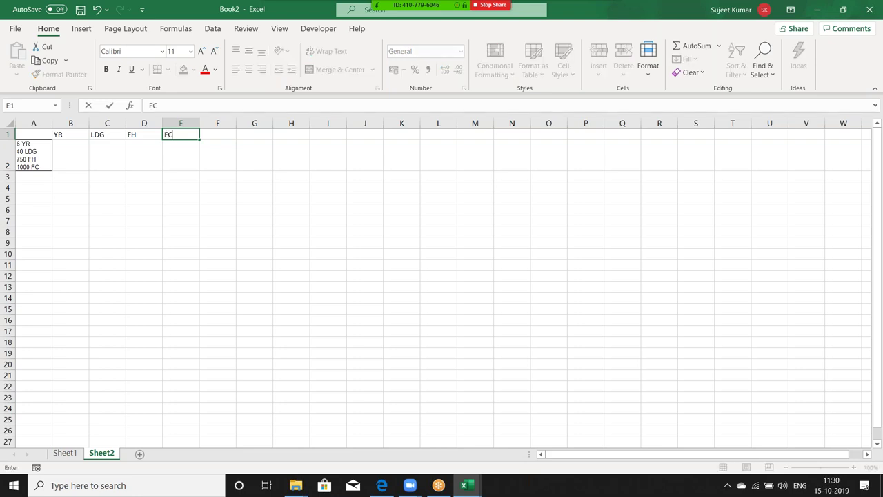
pyautogui.press('Return')
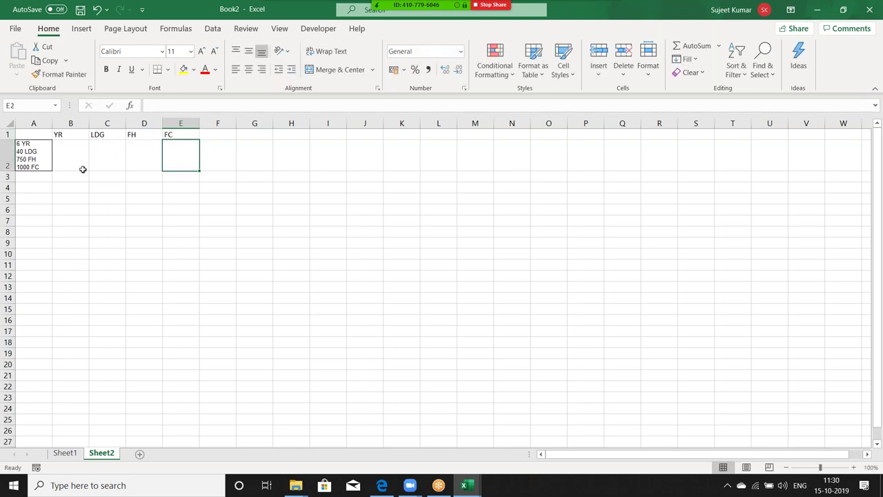
pyautogui.click(69, 166)
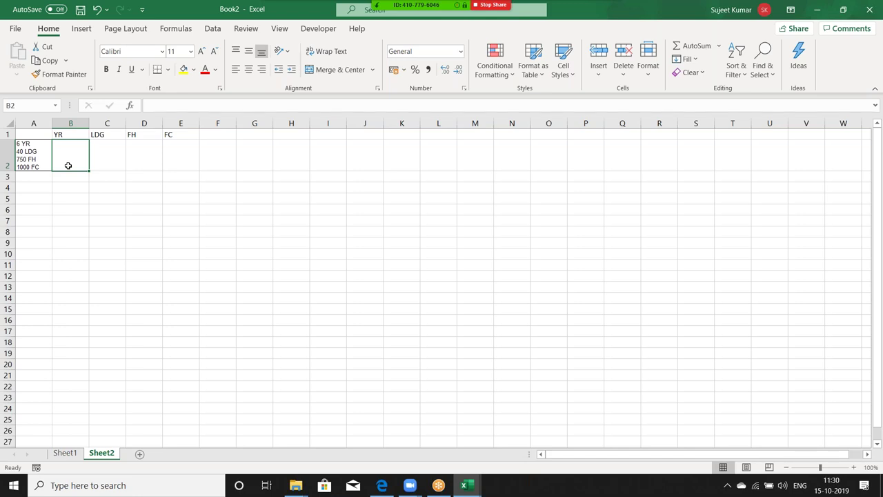
pyautogui.press('Return')
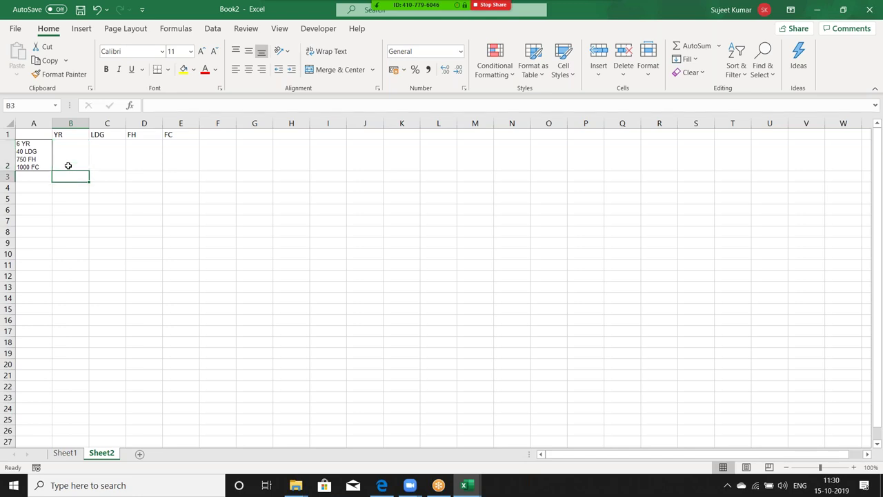
# Enter =SEARCH(B1,A2,1) in B3, returning 3 as YR's position.
pyautogui.write('=fi')
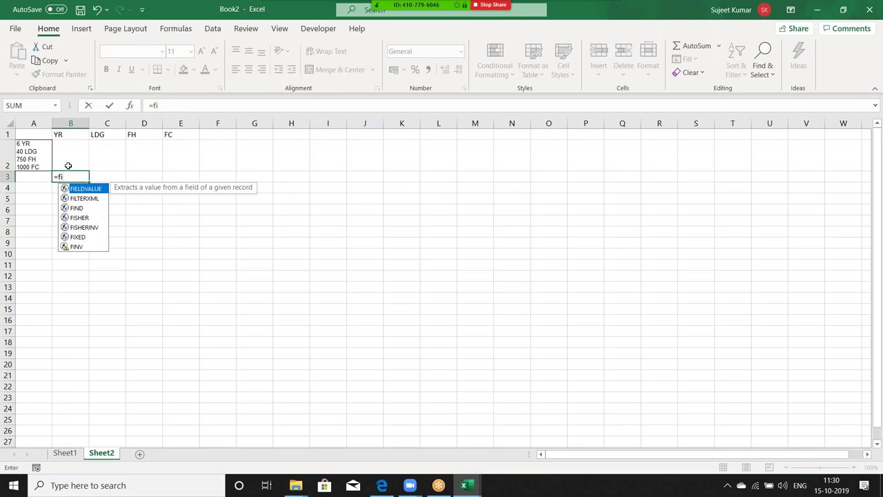
pyautogui.press('BackSpace')
pyautogui.press('BackSpace')
pyautogui.write('se')
pyautogui.press('Tab')
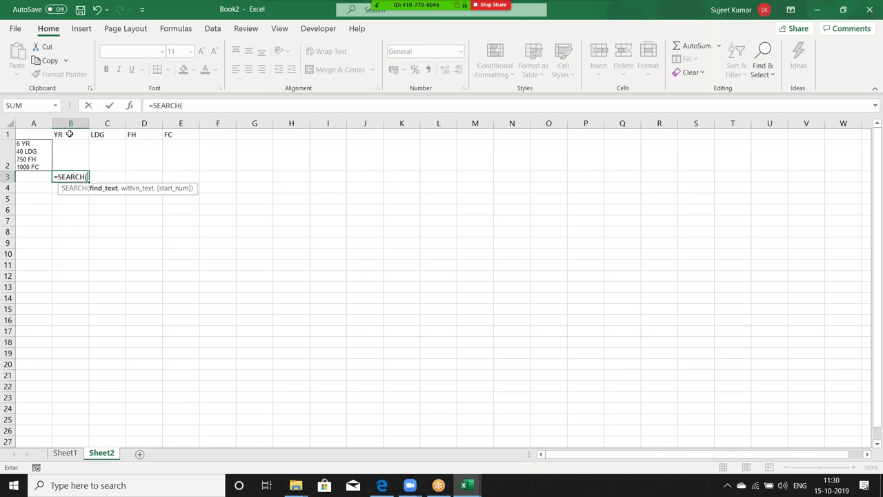
pyautogui.click(69, 134)
pyautogui.write(',')
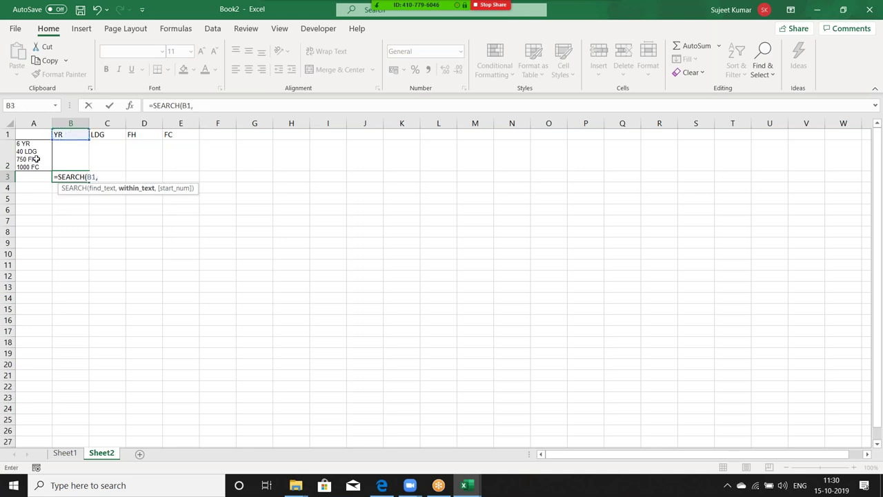
pyautogui.click(36, 158)
pyautogui.write(',1')
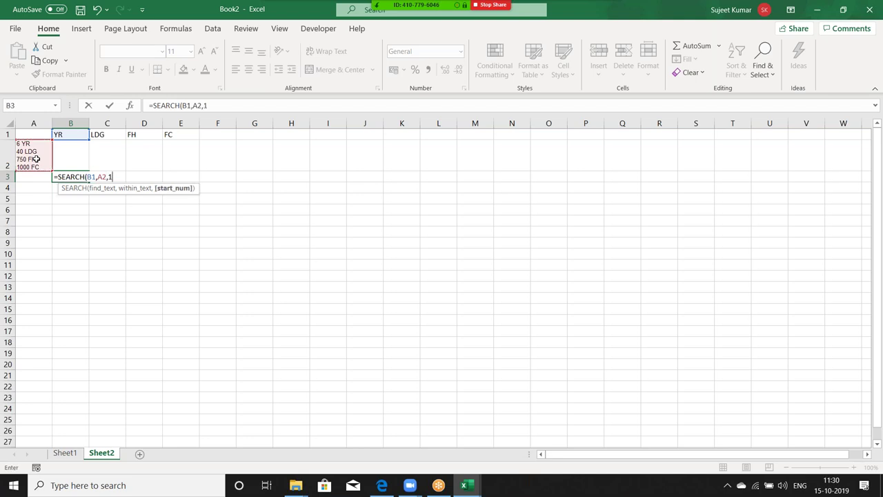
pyautogui.press('Return')
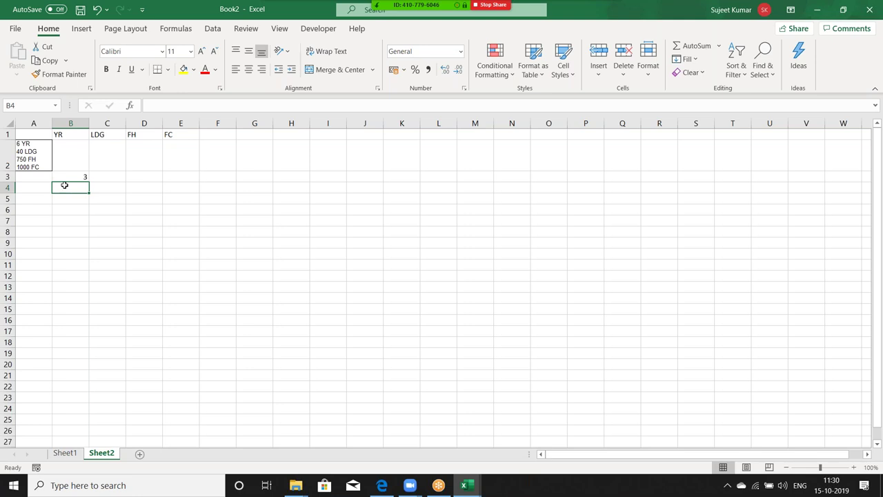
pyautogui.click(79, 174)
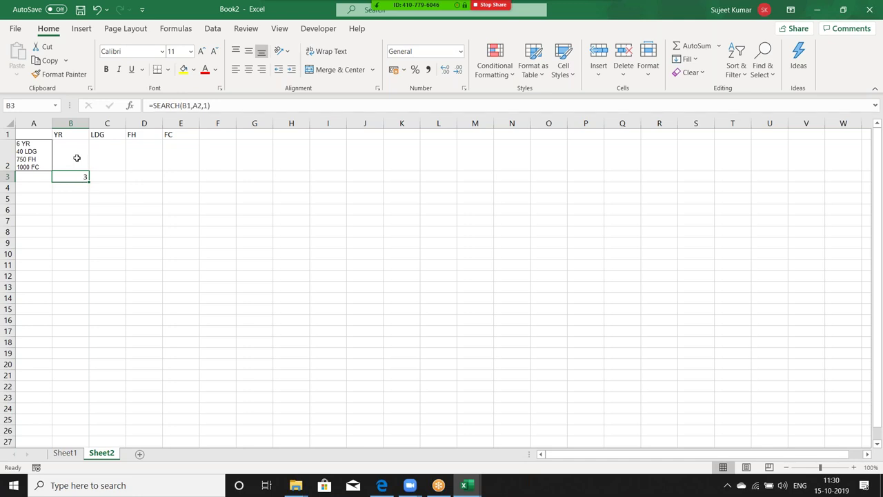
pyautogui.click(77, 158)
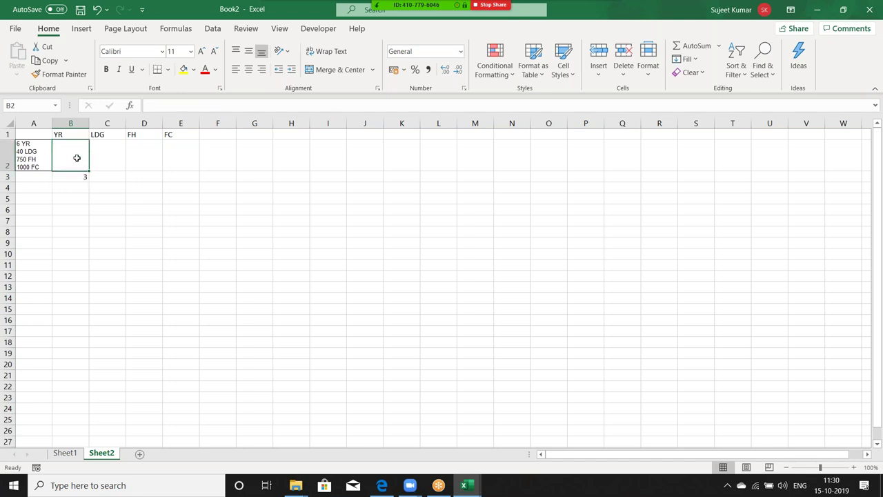
# Enter =LEFT(A2,B3-1) in B2 to pull out the 6 before YR.
pyautogui.write('=left')
pyautogui.press('Tab')
pyautogui.click(33, 156)
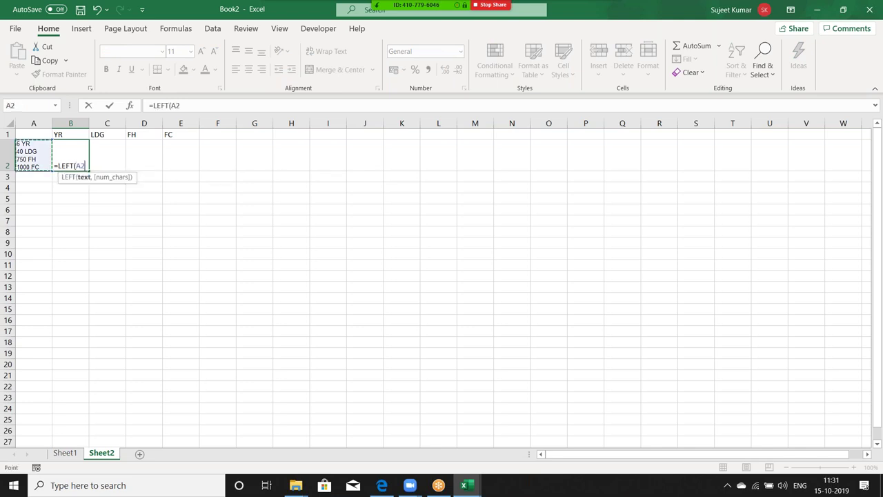
pyautogui.write(',')
pyautogui.click(55, 177)
pyautogui.write('-1')
pyautogui.press('Return')
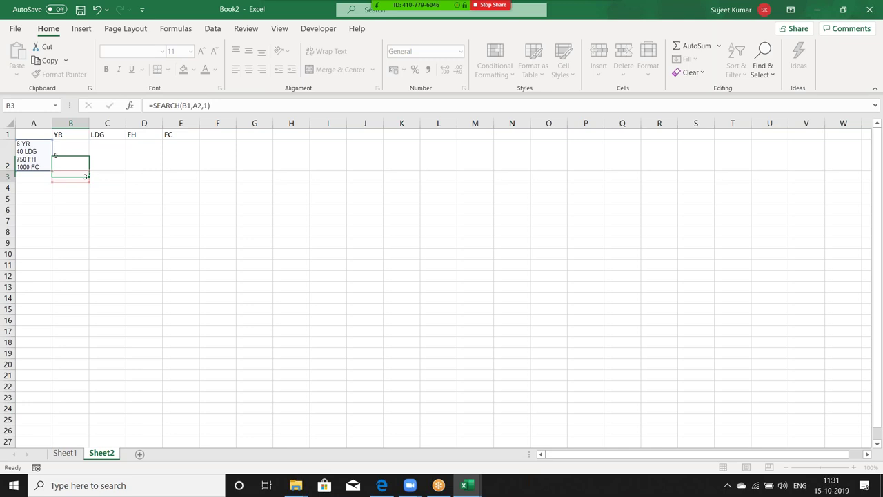
pyautogui.write('3')
pyautogui.press('Up')
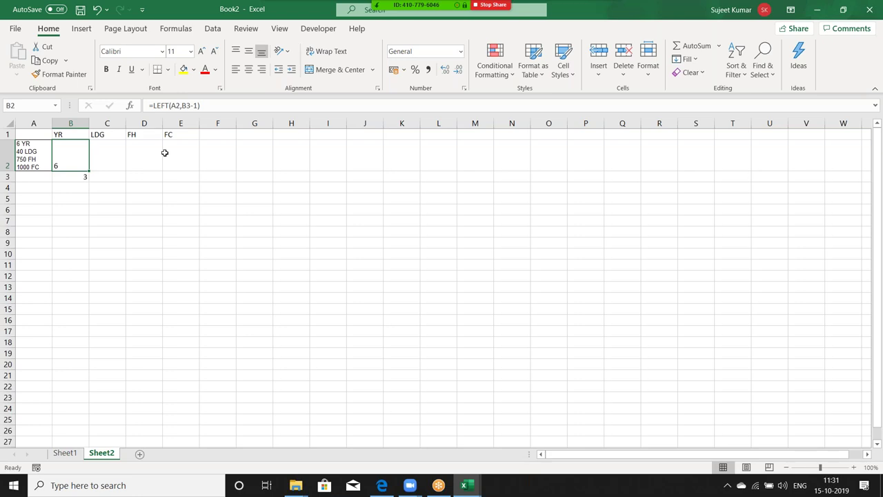
# Rewrite B2's formula as =TRIM(LEFT(A2,B3-1))+0 so it returns a number.
pyautogui.click(154, 105)
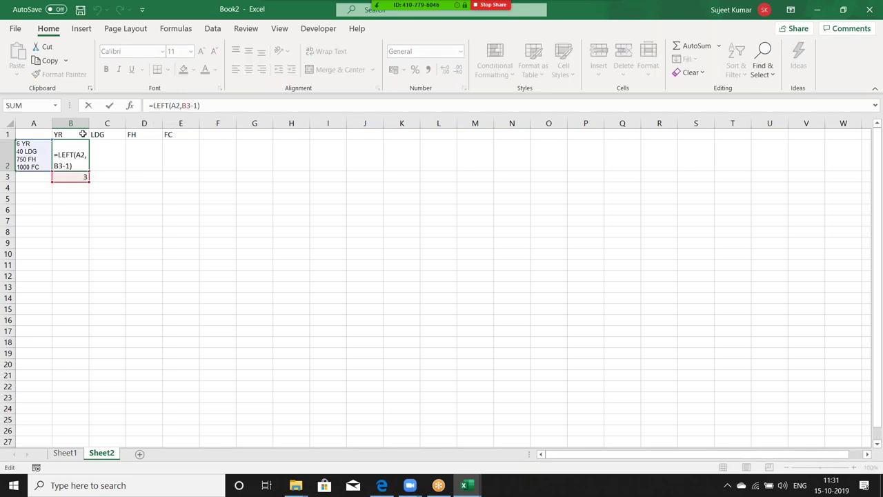
pyautogui.write('tr')
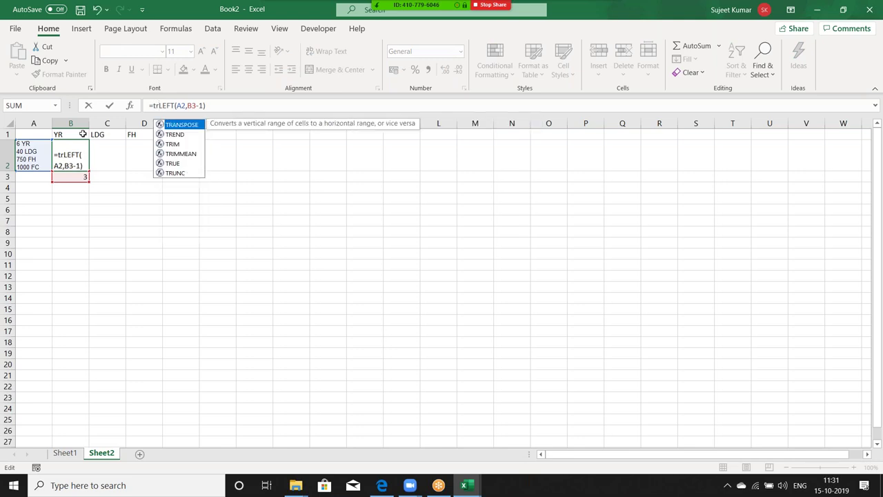
pyautogui.write('i')
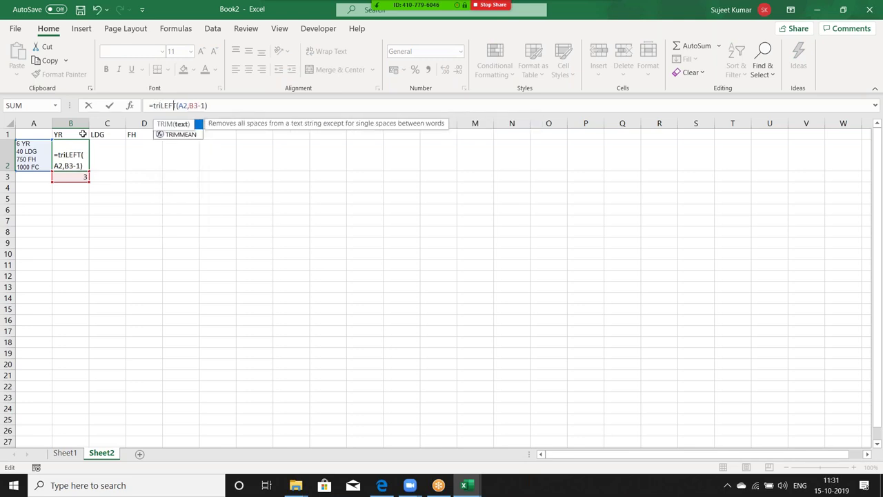
pyautogui.press('Tab')
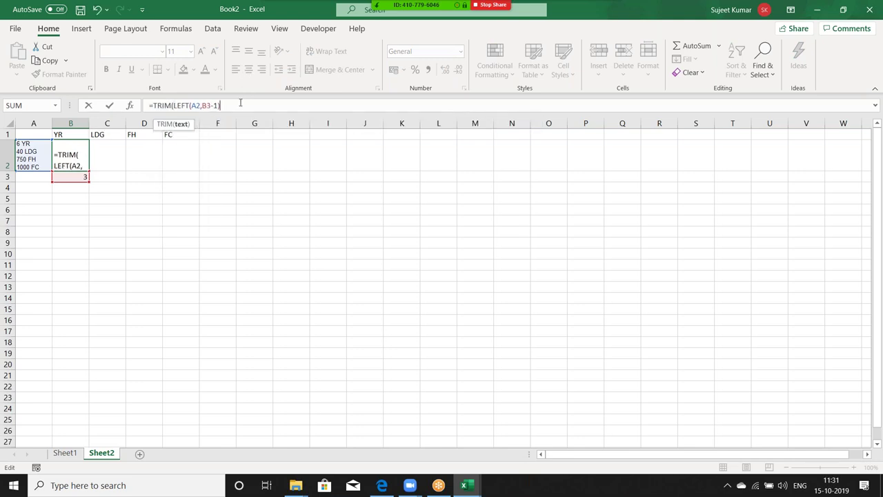
pyautogui.write(')+0')
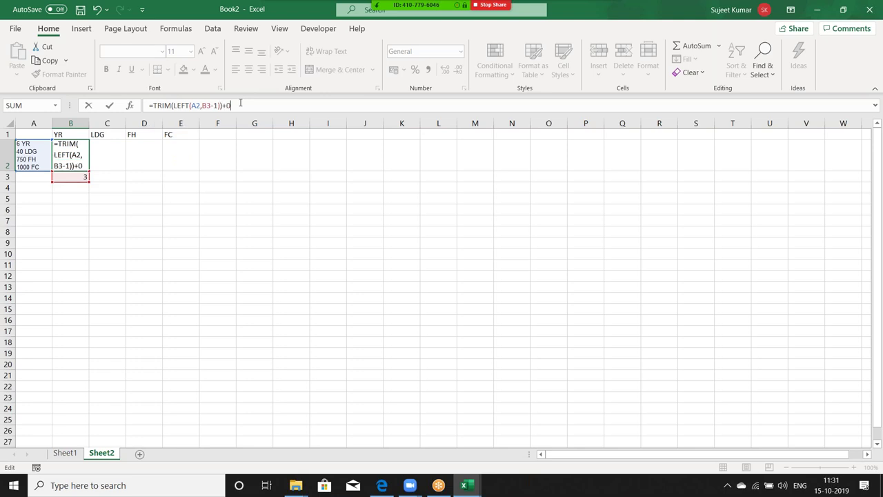
pyautogui.hotkey('ctrl', 'Return')
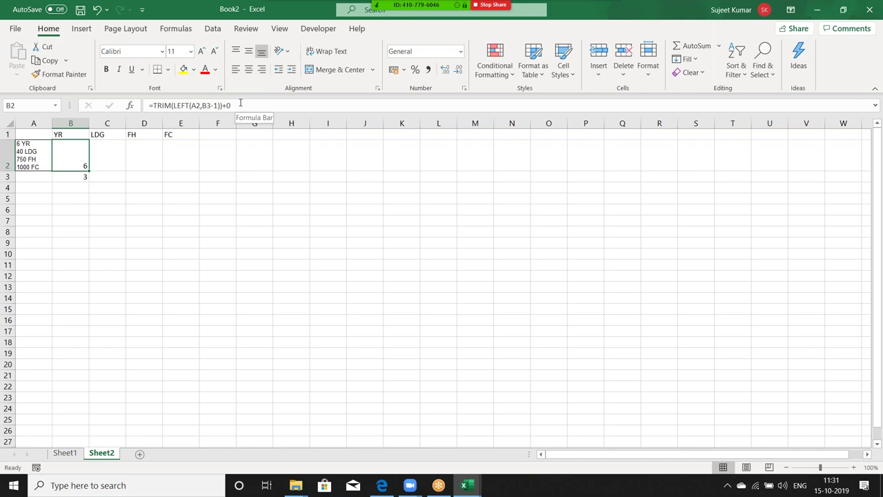
# Enter =SEARCH(C1,A2,1) in C3, returning 9 as LDG's position.
pyautogui.press('Right')
pyautogui.press('Down')
pyautogui.press('Left')
pyautogui.press('Right')
pyautogui.write('=')
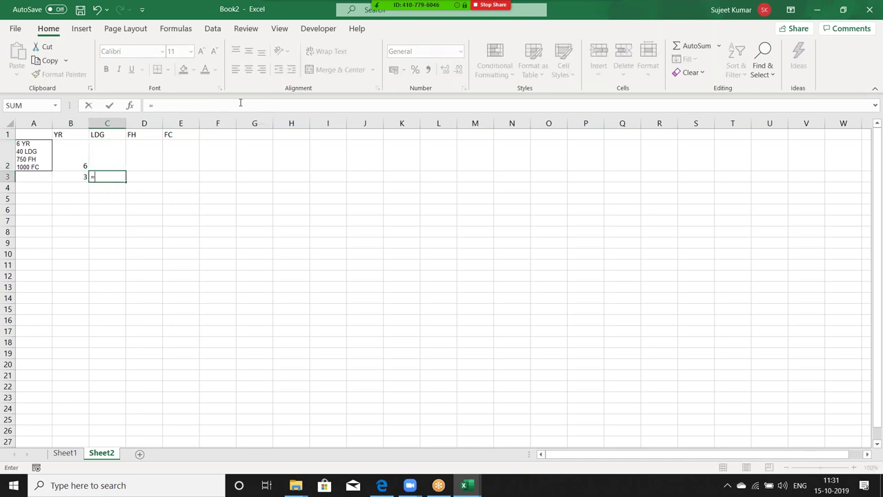
pyautogui.write('s')
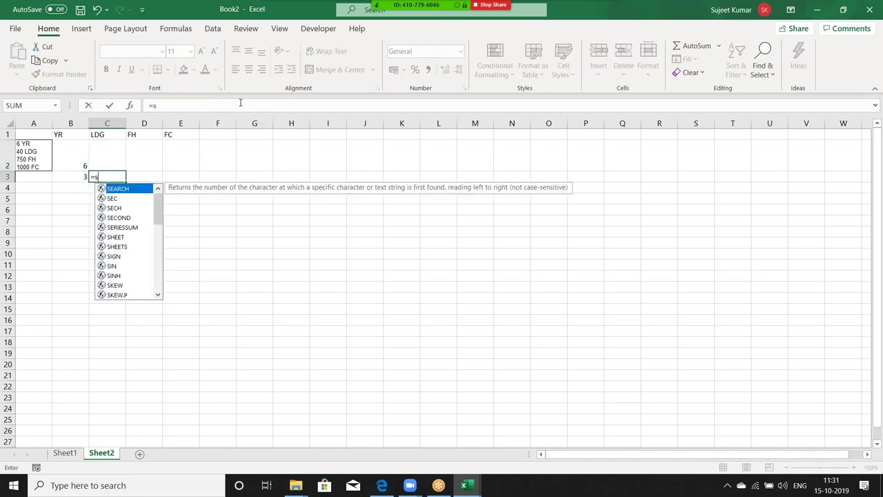
pyautogui.press('Tab')
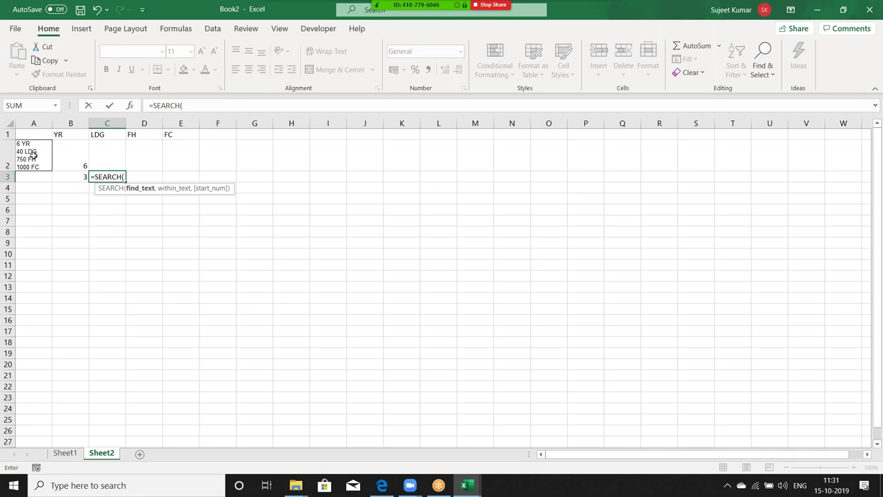
pyautogui.click(33, 155)
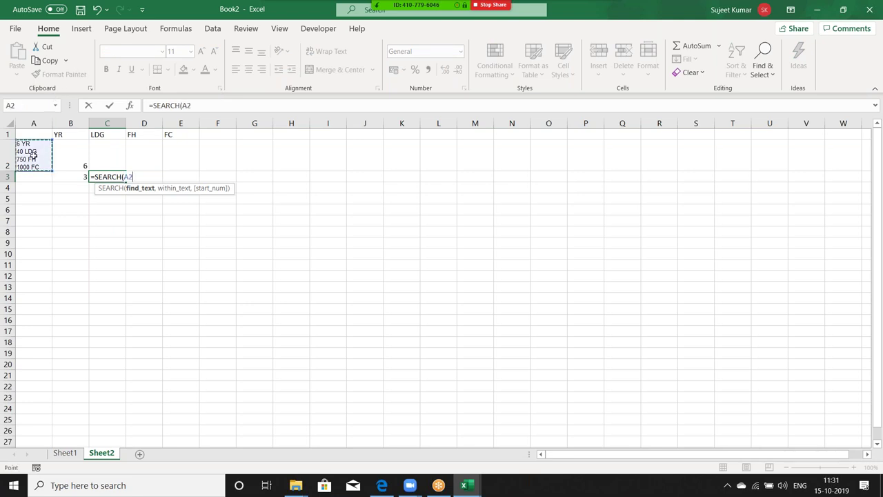
pyautogui.click(96, 134)
pyautogui.write(',')
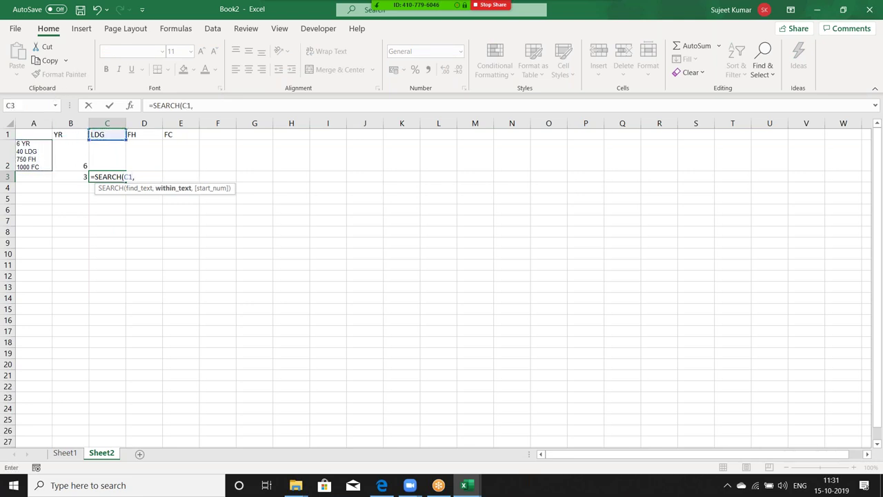
pyautogui.click(36, 146)
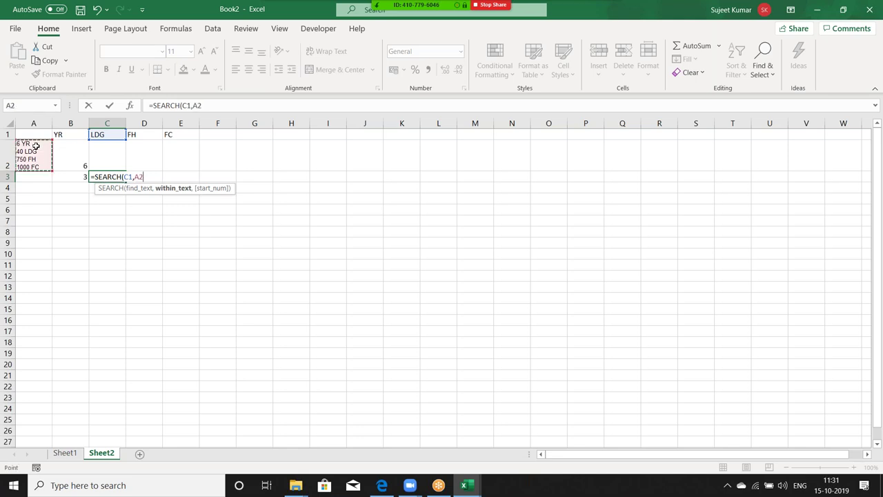
pyautogui.write(',1')
pyautogui.press('Return')
pyautogui.press('Up')
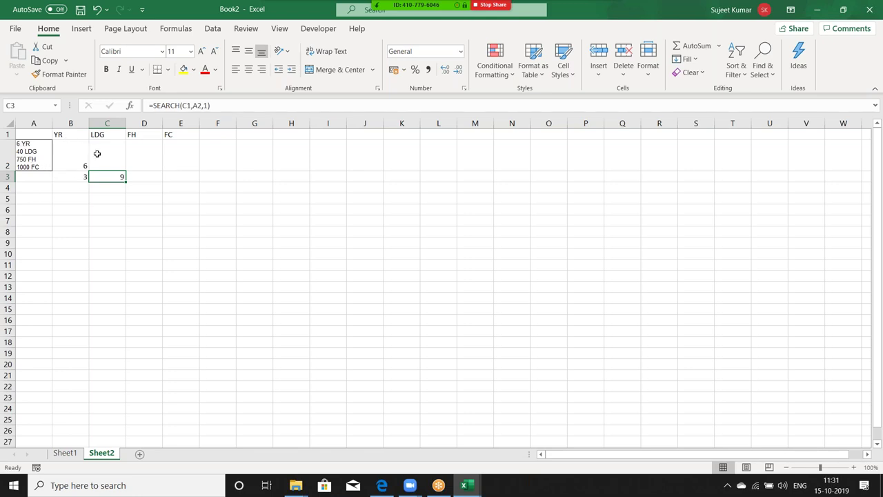
pyautogui.click(111, 153)
# Begin C2's formula as =MID(A2,B3+LEN(B1)+1, starting just after the YR label.
pyautogui.write('=mid')
pyautogui.press('Tab')
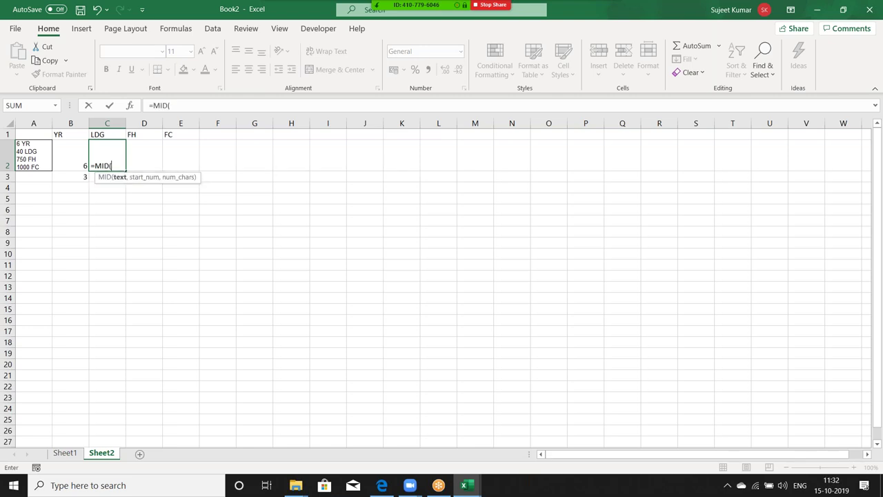
pyautogui.click(42, 156)
pyautogui.write(',')
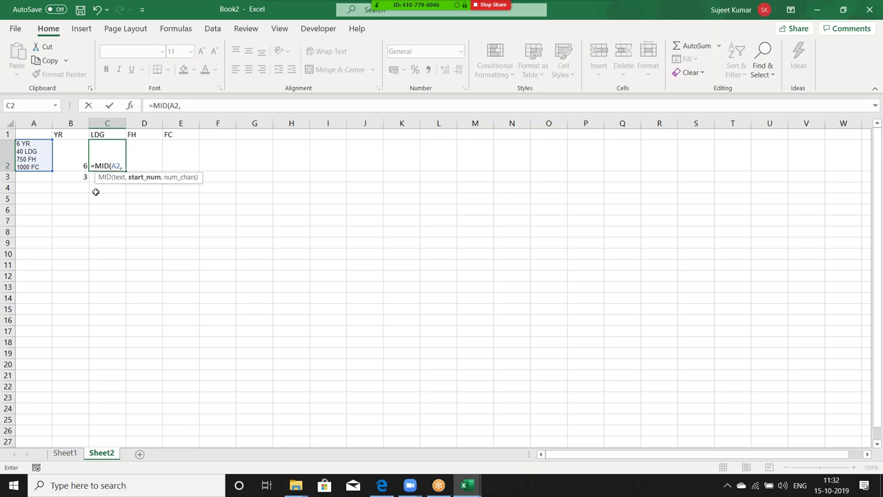
pyautogui.click(79, 176)
pyautogui.write('+len')
pyautogui.press('Tab')
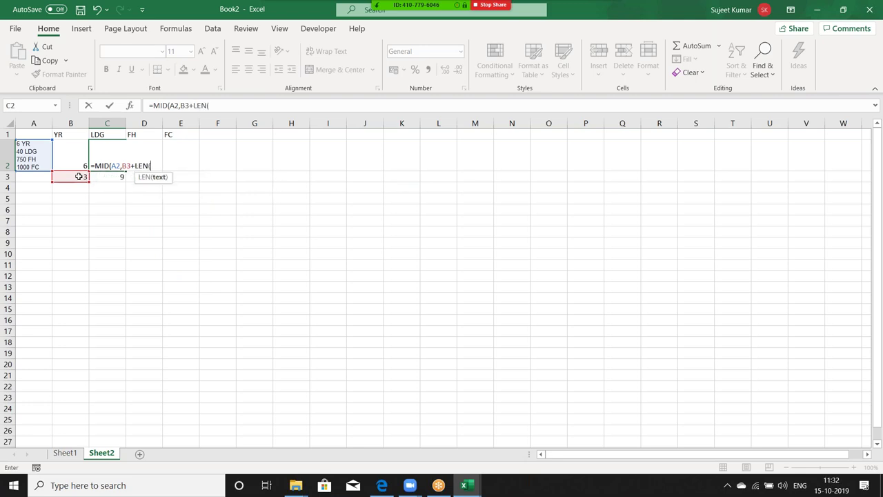
pyautogui.click(59, 135)
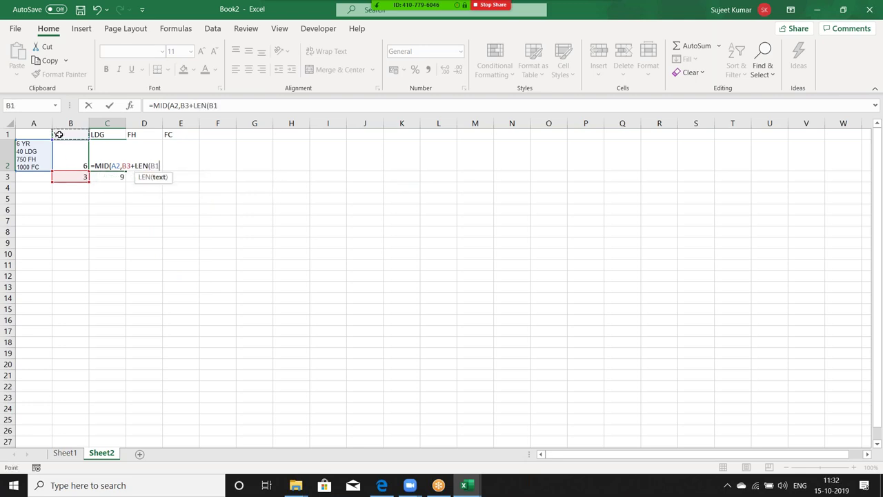
pyautogui.write(')+1,')
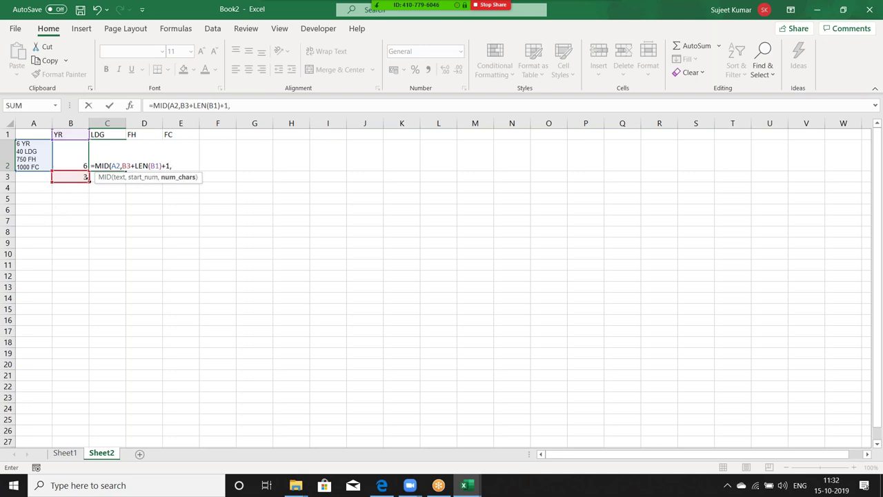
# Finish the MID with length C3-B3+2 and accept Excel's correction, returning 40 LDG7.
pyautogui.click(91, 179)
pyautogui.write('-')
pyautogui.click(82, 178)
pyautogui.write('+2')
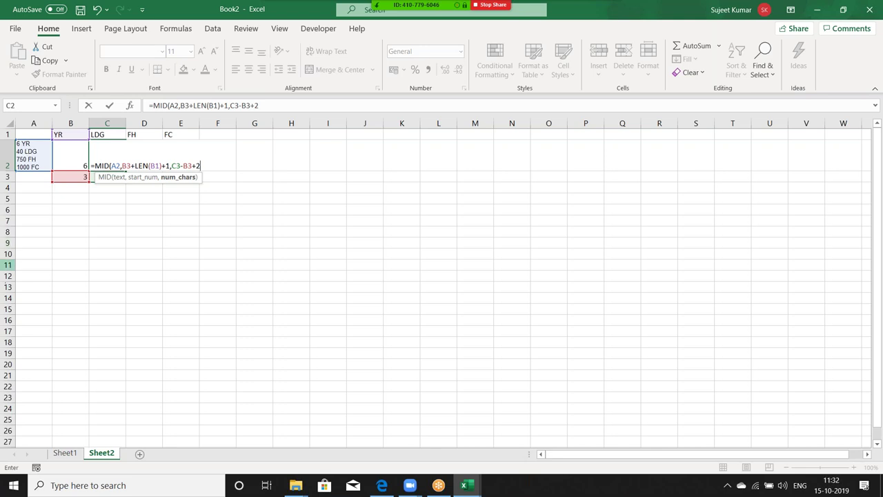
pyautogui.press('Return')
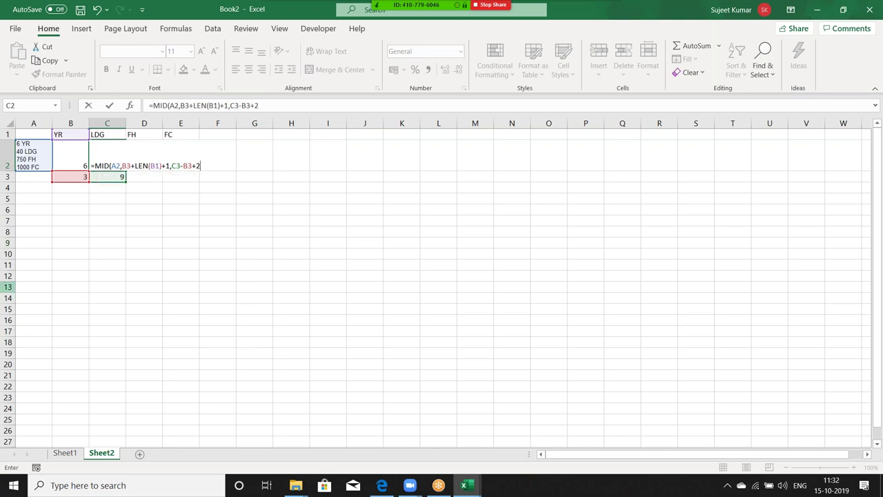
pyautogui.press('Return')
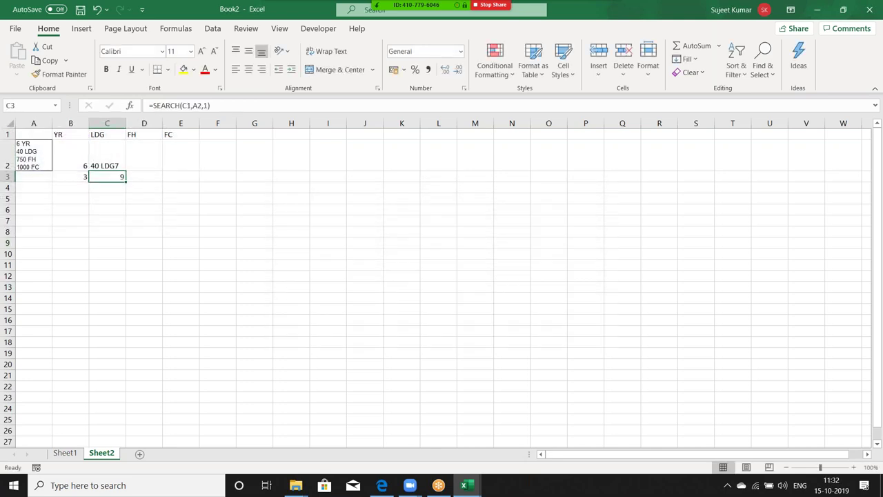
# Drop the +2 so C2 reads =MID(A2,B3+LEN(B1)+1,C3-B3), returning 40 LDG.
pyautogui.click(107, 155)
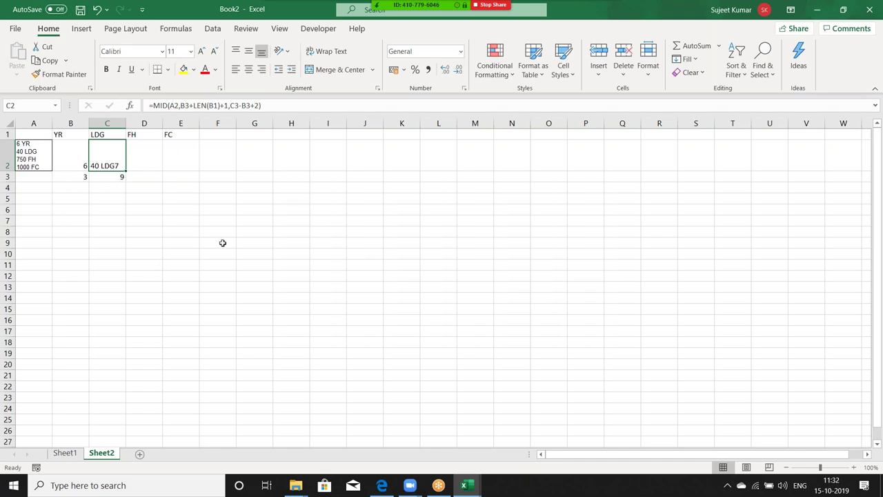
pyautogui.click(259, 105)
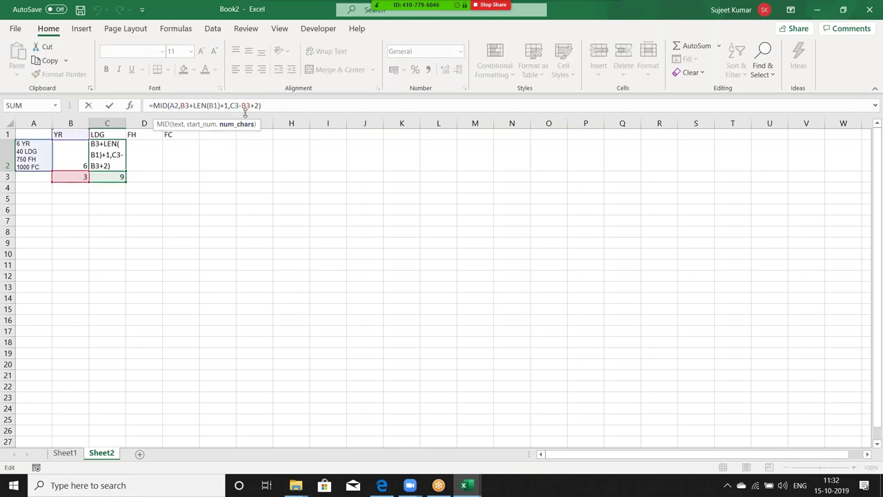
pyautogui.moveTo(242, 105); pyautogui.dragTo(267, 104)
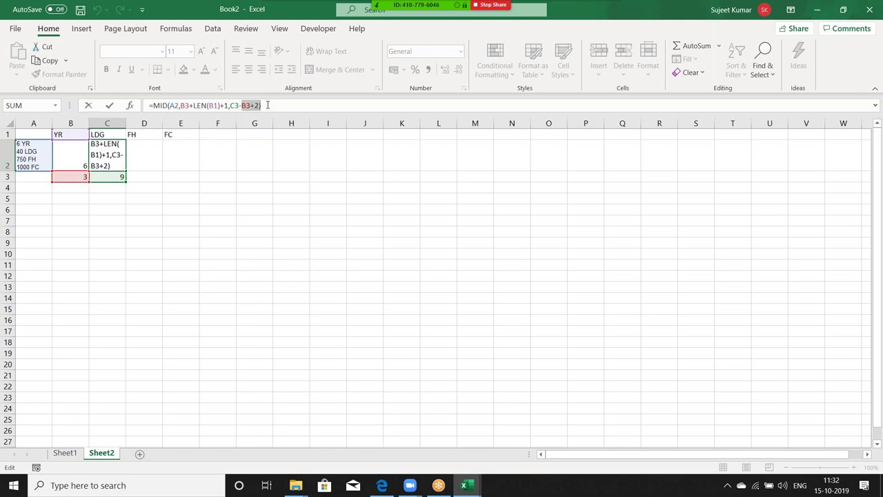
pyautogui.press('BackSpace')
pyautogui.press('BackSpace')
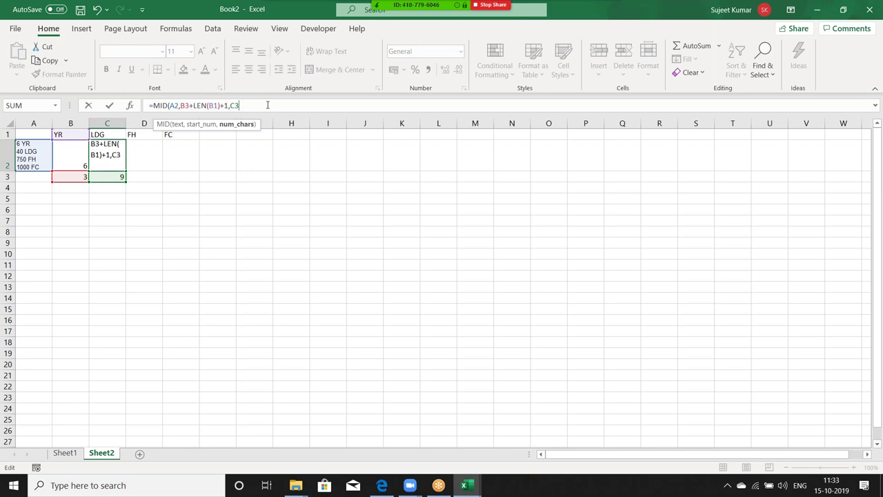
pyautogui.press('Escape')
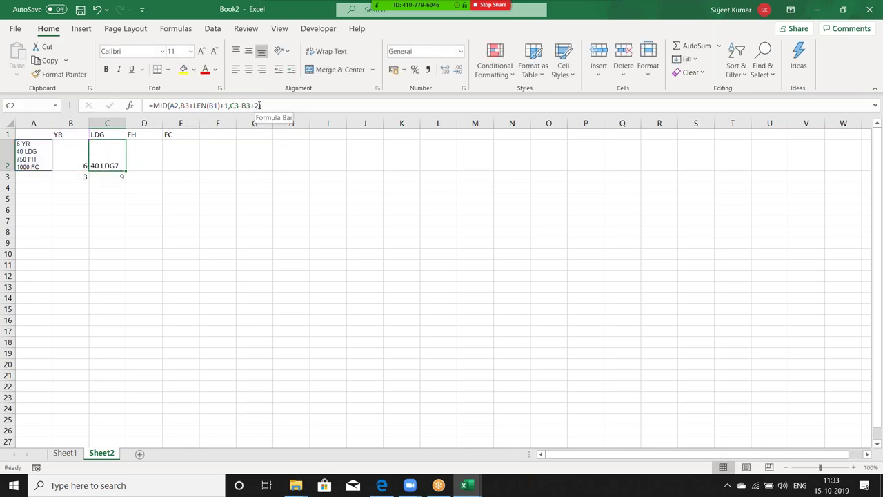
pyautogui.click(261, 105)
pyautogui.press('BackSpace')
pyautogui.press('BackSpace')
pyautogui.press('Return')
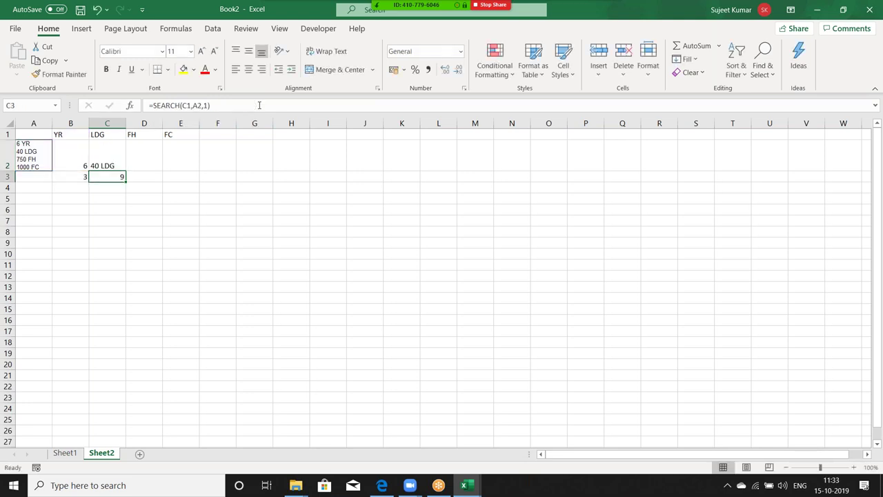
pyautogui.press('Up')
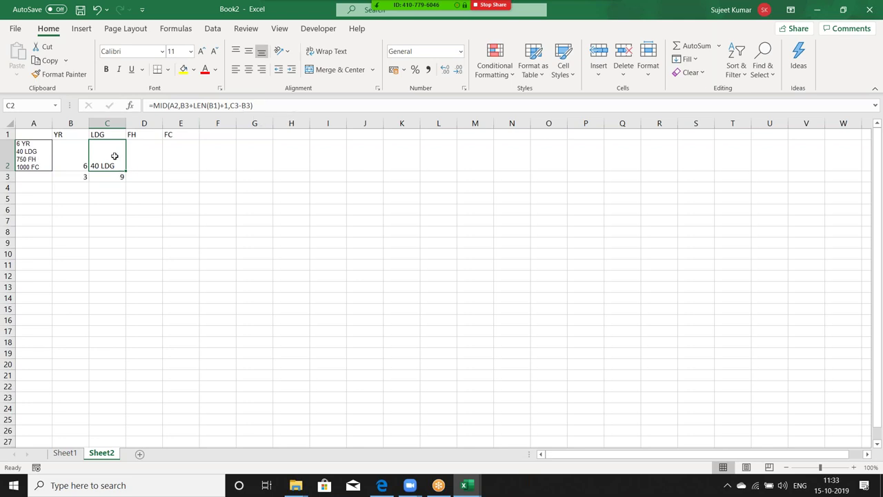
# Wrap C2's MID in SUBSTITUTE(...,C1,"") to remove the LDG label, leaving 40.
pyautogui.click(153, 106)
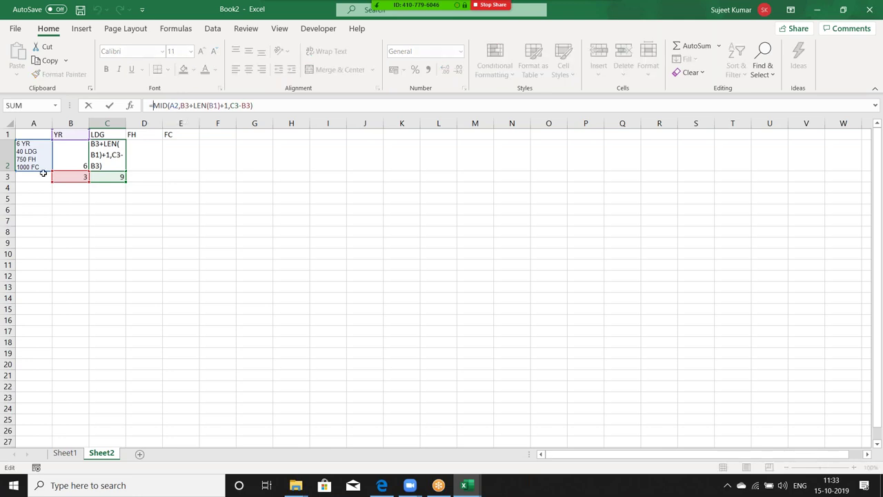
pyautogui.write('sub')
pyautogui.press('Tab')
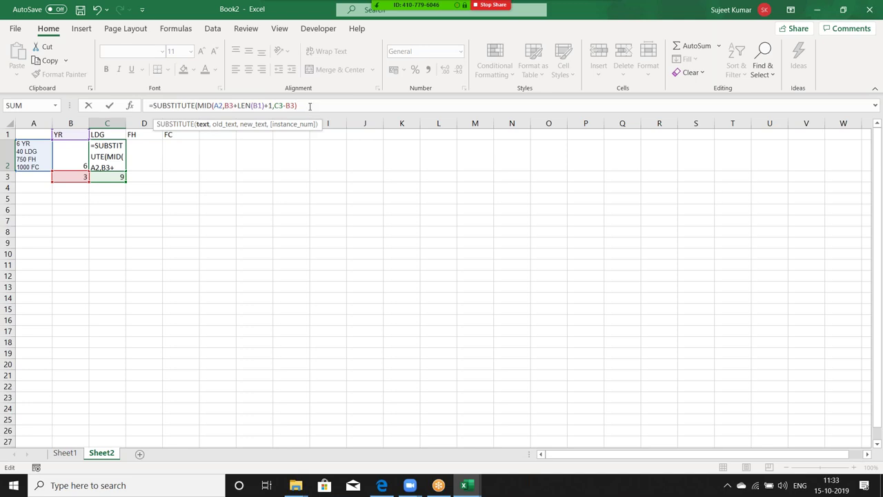
pyautogui.write(',')
pyautogui.click(101, 135)
pyautogui.write(',')
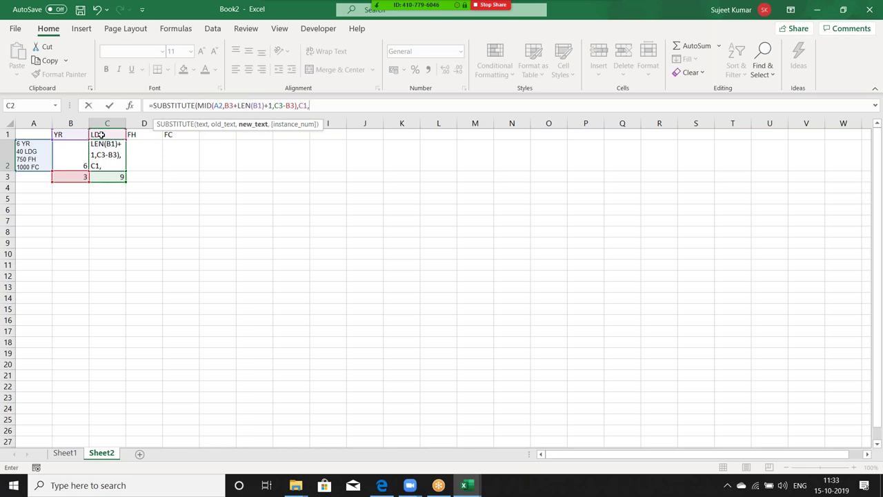
pyautogui.write('"")')
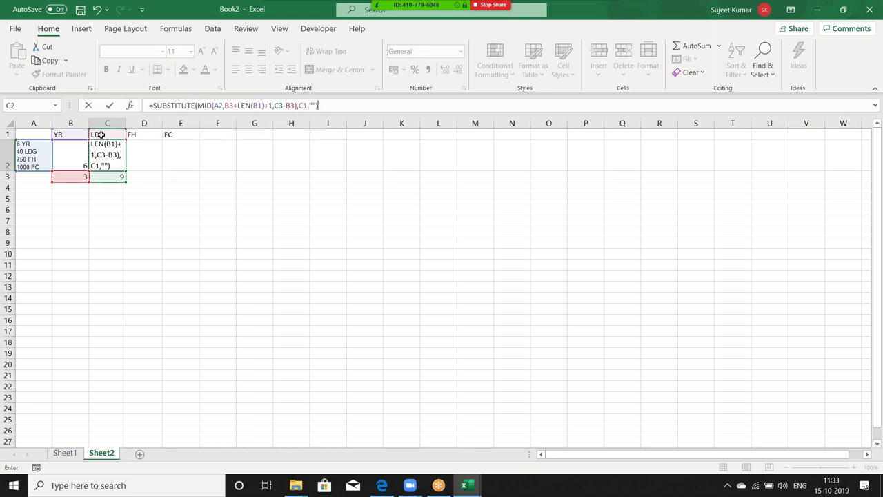
pyautogui.press('Return')
# Append +0 to C2's formula so it returns the number 40.
pyautogui.press('Up')
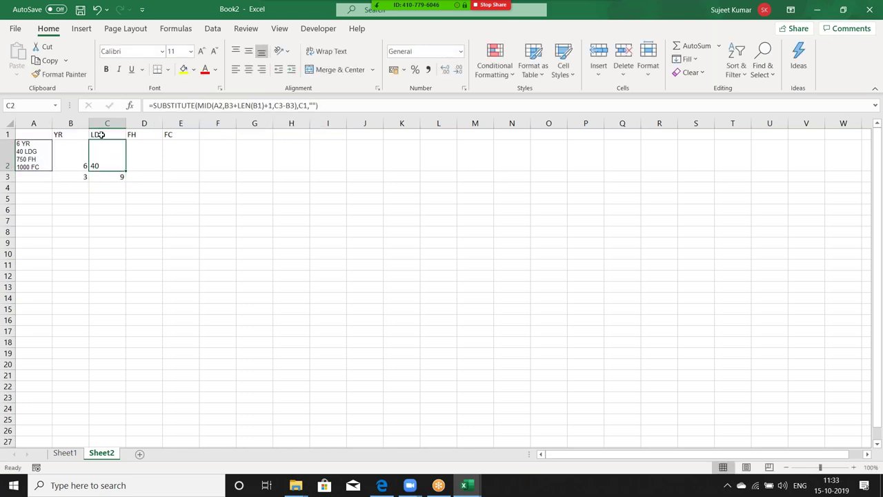
pyautogui.click(328, 110)
pyautogui.write('+0')
pyautogui.press('Return')
pyautogui.press('Up')
# Review the row-3 SEARCH formulas and C2, ending on the empty FH cell D2.
pyautogui.click(114, 179)
pyautogui.hotkey('shift', 'Right')
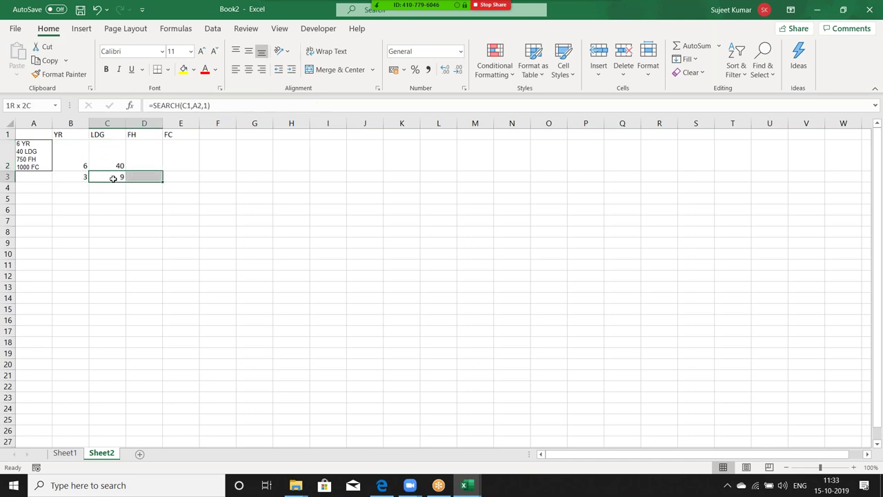
pyautogui.hotkey('shift', 'Right')
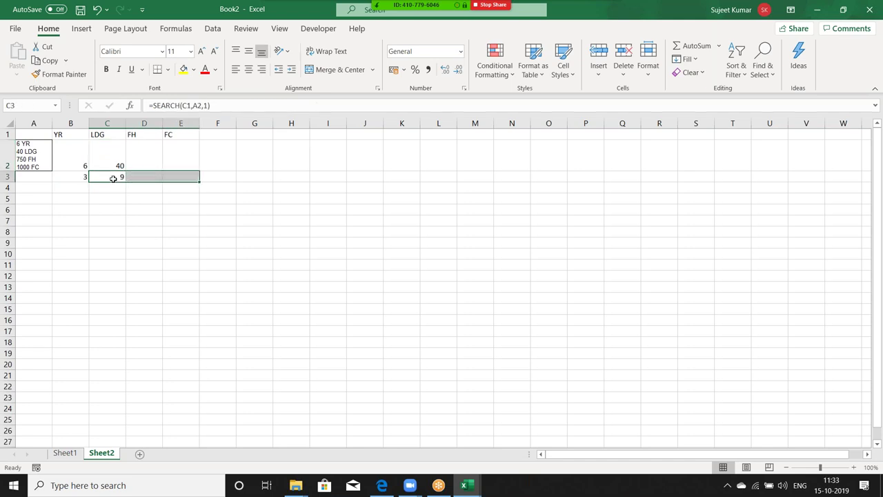
pyautogui.press('Left')
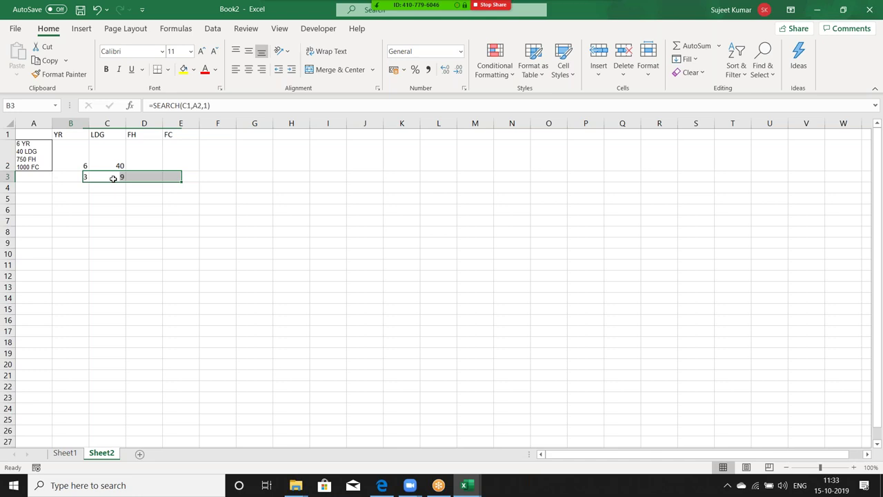
pyautogui.press('F2')
pyautogui.press('Escape')
pyautogui.press('Right')
pyautogui.press('Up')
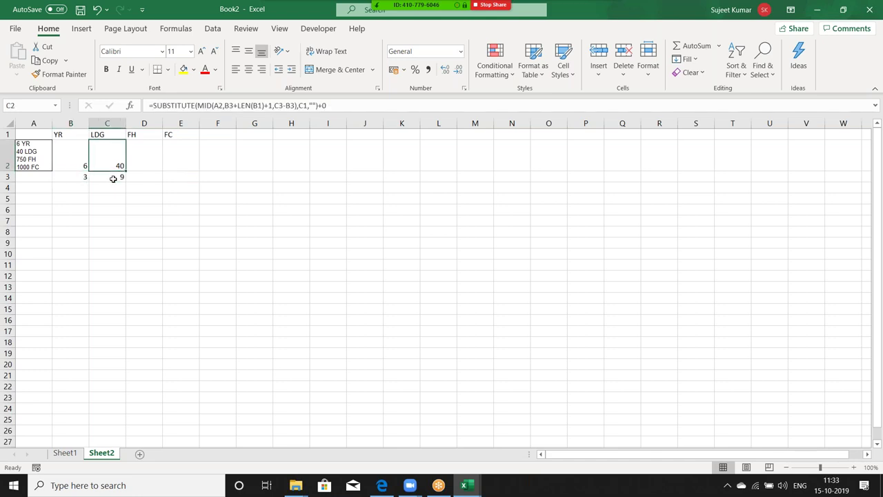
pyautogui.press('Right')
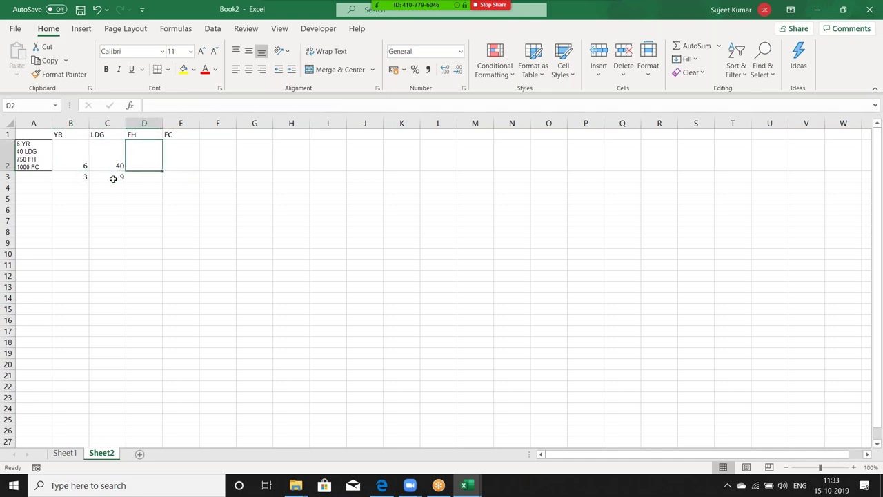
# Move around the neighbouring cells to review C3's SEARCH formula.
pyautogui.press('Right')
pyautogui.press('Left')
pyautogui.press('Left')
pyautogui.press('Up')
pyautogui.press('Down')
pyautogui.press('Down')
pyautogui.press('Left')
pyautogui.press('Right')
pyautogui.press('Right')
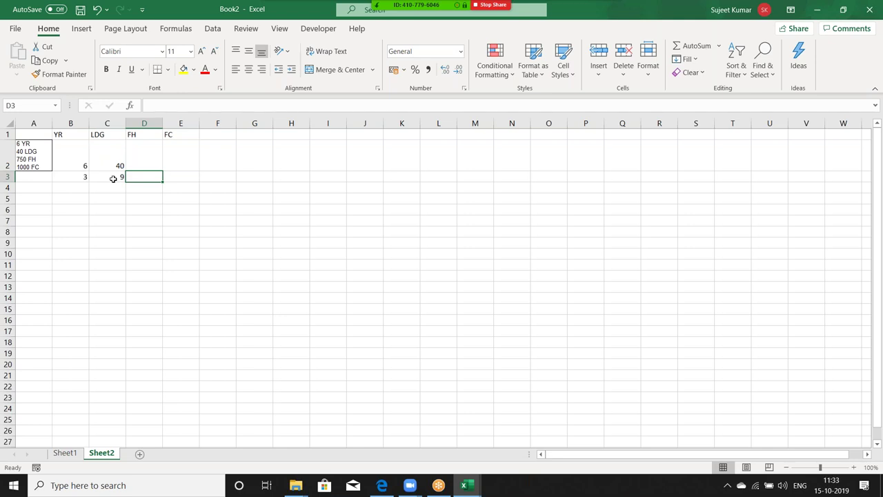
# Enter =SEARCH(D1,A2,1) in D3 so it returns FH's position, 17.
pyautogui.write('=sea')
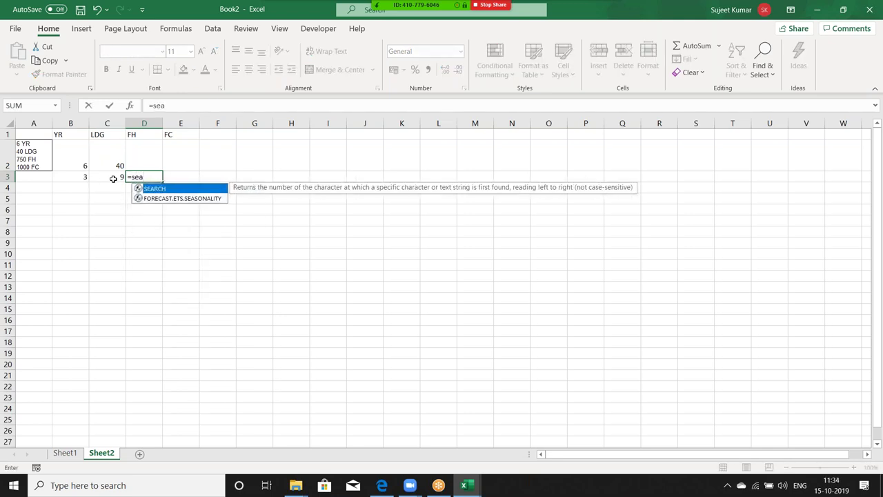
pyautogui.press('Tab')
pyautogui.click(31, 153)
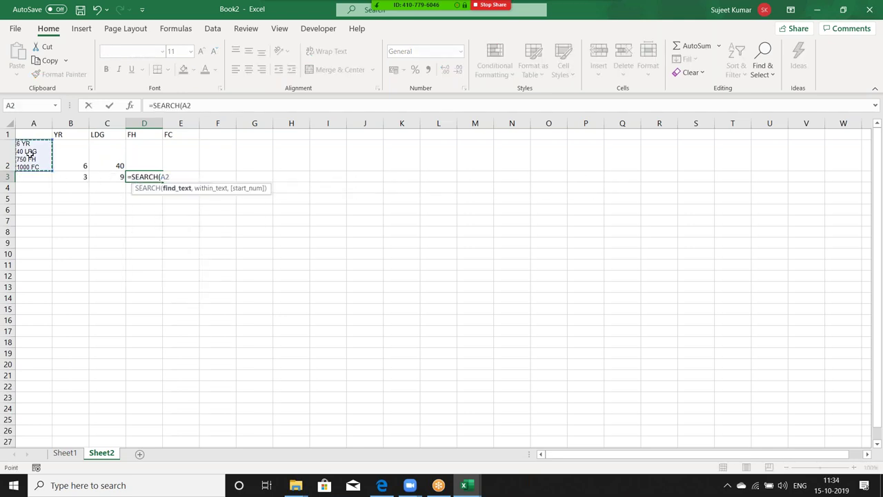
pyautogui.press('BackSpace')
pyautogui.press('BackSpace')
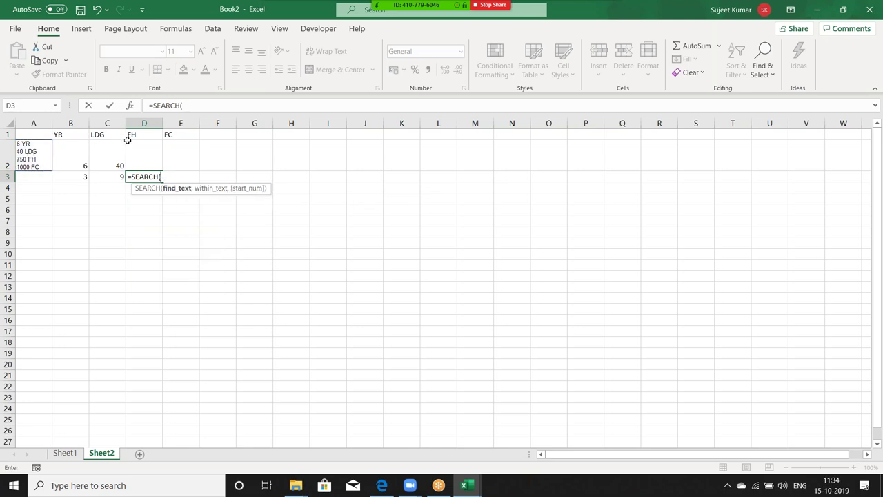
pyautogui.click(136, 133)
pyautogui.write(',')
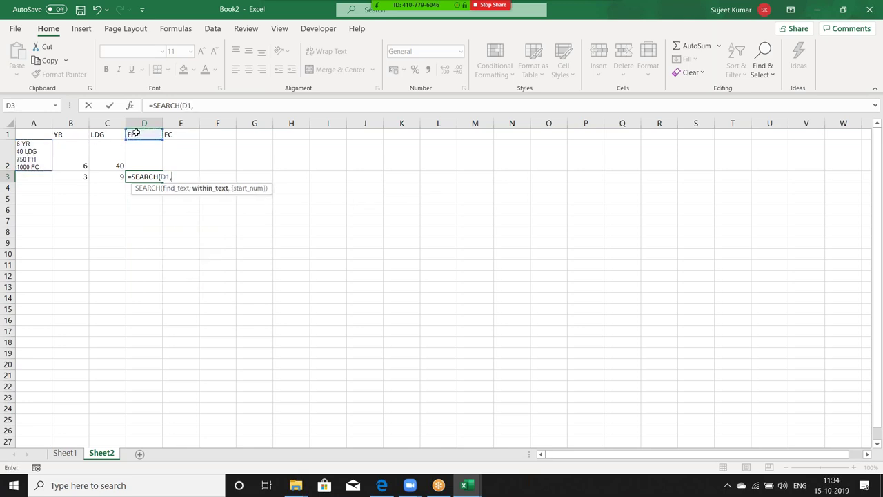
pyautogui.click(49, 153)
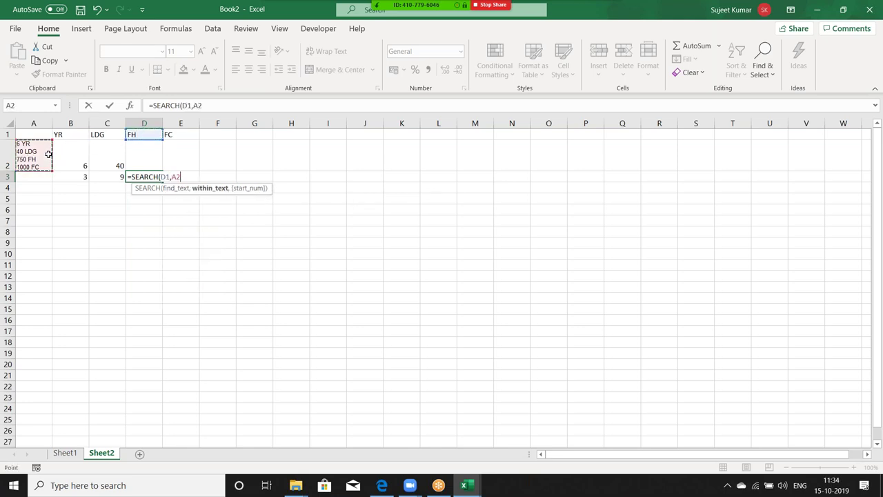
pyautogui.write(',')
pyautogui.write('1)')
pyautogui.press('Return')
pyautogui.press('Up')
pyautogui.press('Up')
# Enter =MID(A2,C3+3,D3-C3) in D2 so it returns '750 FH'.
pyautogui.write('=mid')
pyautogui.press('Tab')
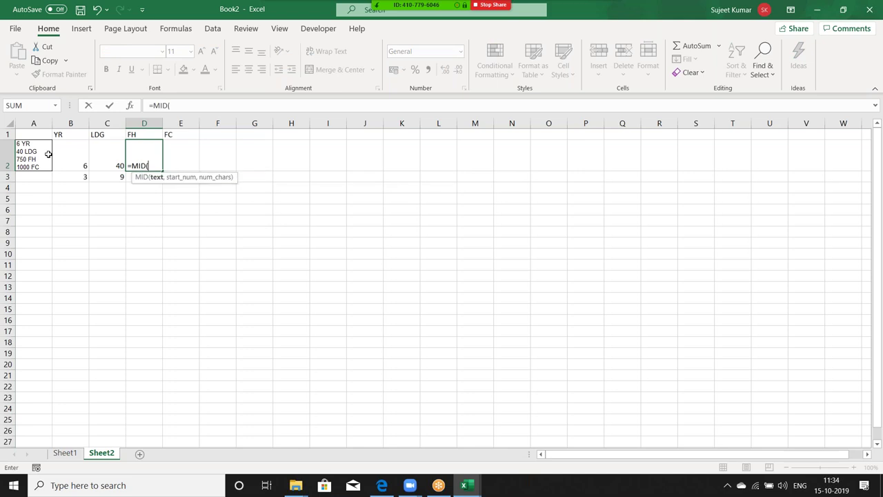
pyautogui.click(32, 165)
pyautogui.write(',')
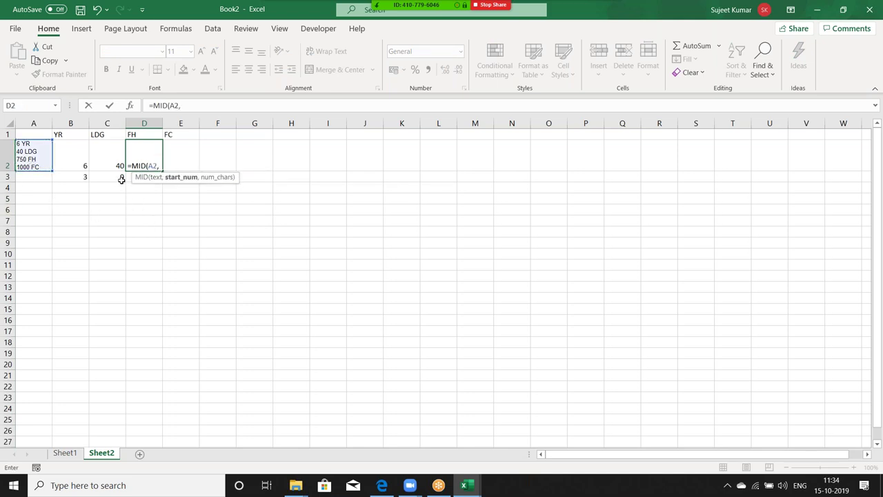
pyautogui.click(121, 178)
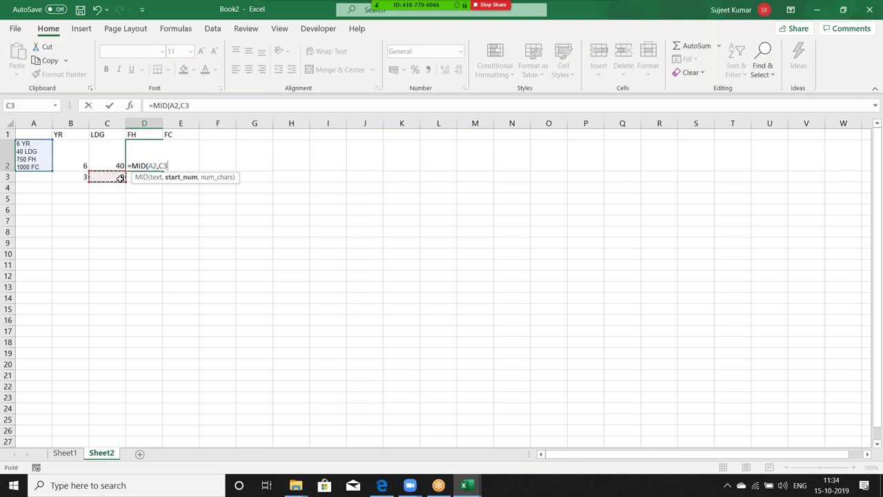
pyautogui.write('+3')
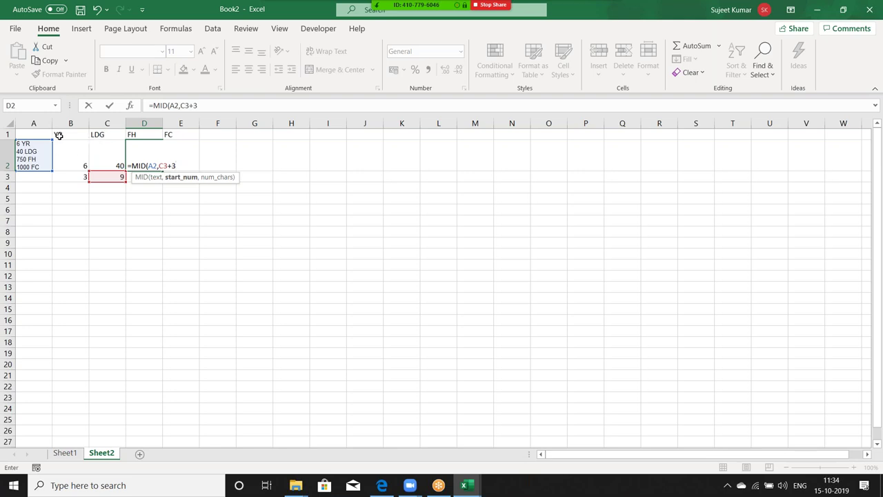
pyautogui.write(',')
pyautogui.click(129, 178)
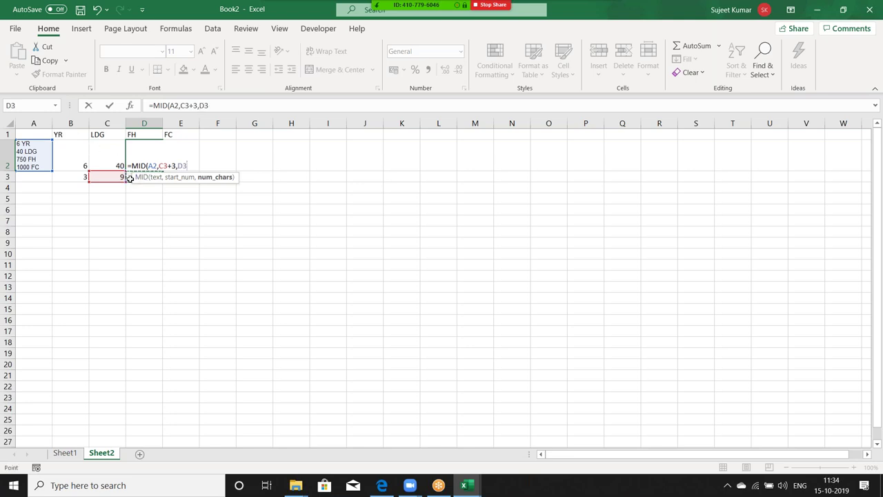
pyautogui.write('-')
pyautogui.click(116, 176)
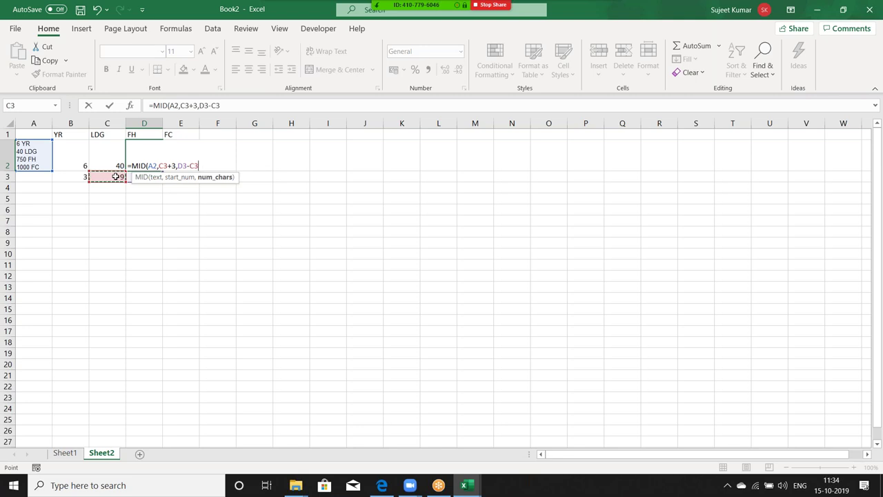
pyautogui.press('Return')
pyautogui.press('Up')
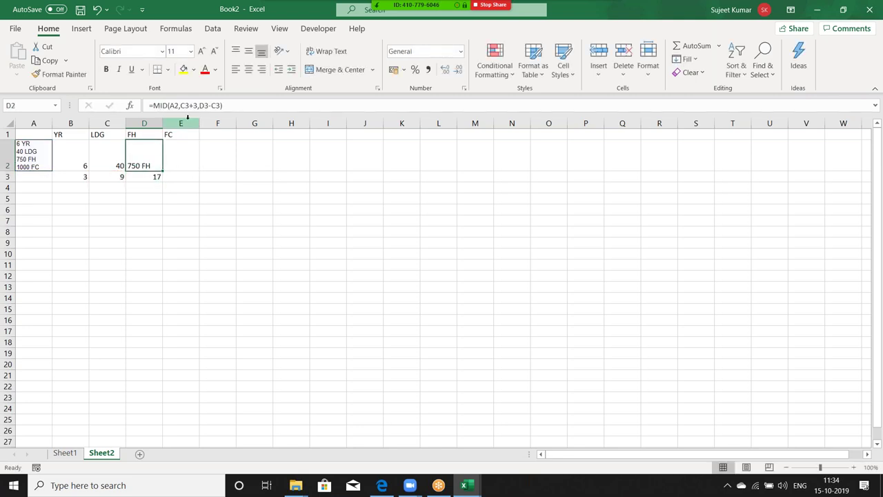
# Wrap D2's MID formula in SUBSTITUTE(...,D1,"") to remove the FH label.
pyautogui.click(152, 105)
pyautogui.write('s')
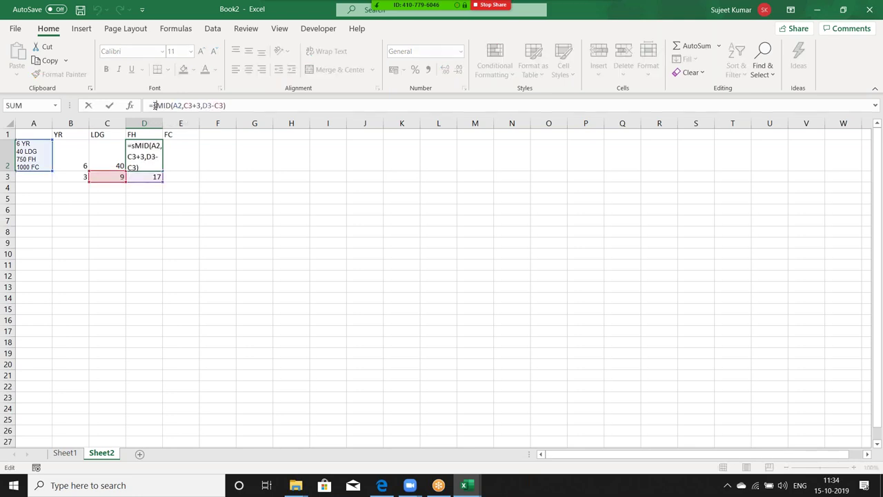
pyautogui.write('u')
pyautogui.press('Tab')
pyautogui.click(272, 104)
pyautogui.write(',')
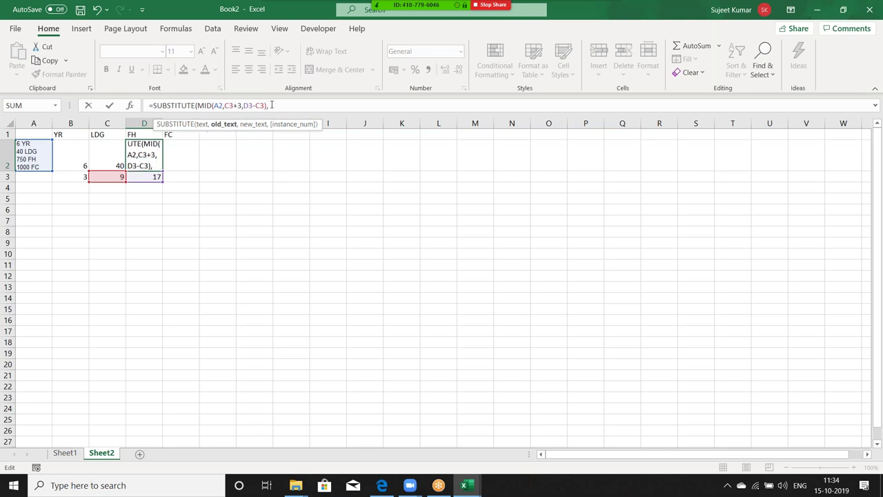
pyautogui.click(142, 134)
pyautogui.write('," "')
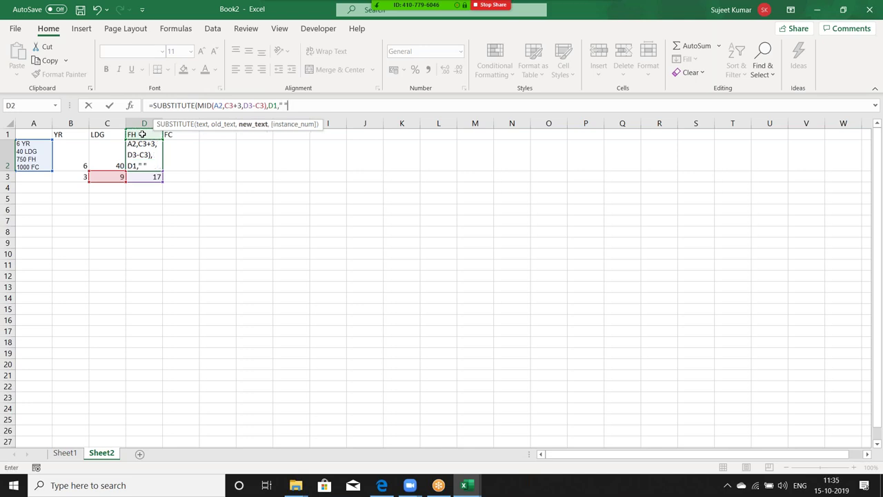
pyautogui.write(')')
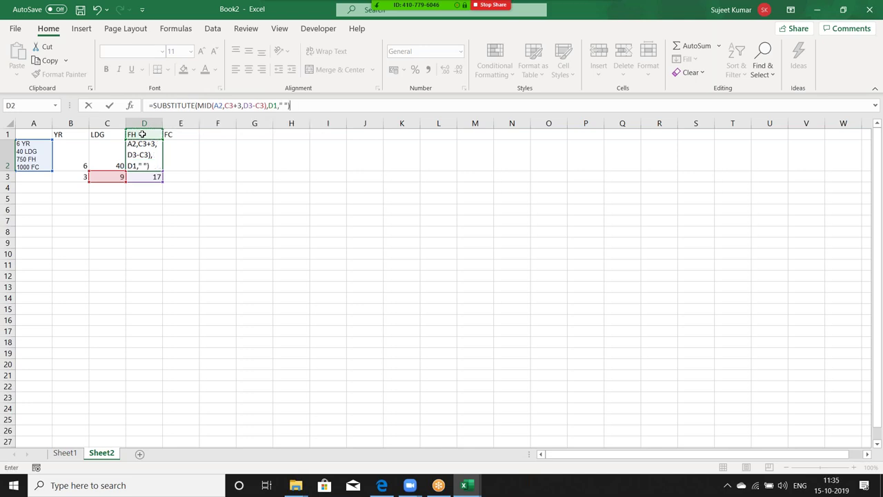
pyautogui.press('BackSpace')
pyautogui.press('BackSpace')
pyautogui.press('BackSpace')
pyautogui.write('"')
pyautogui.write(')')
pyautogui.press('Return')
pyautogui.press('Up')
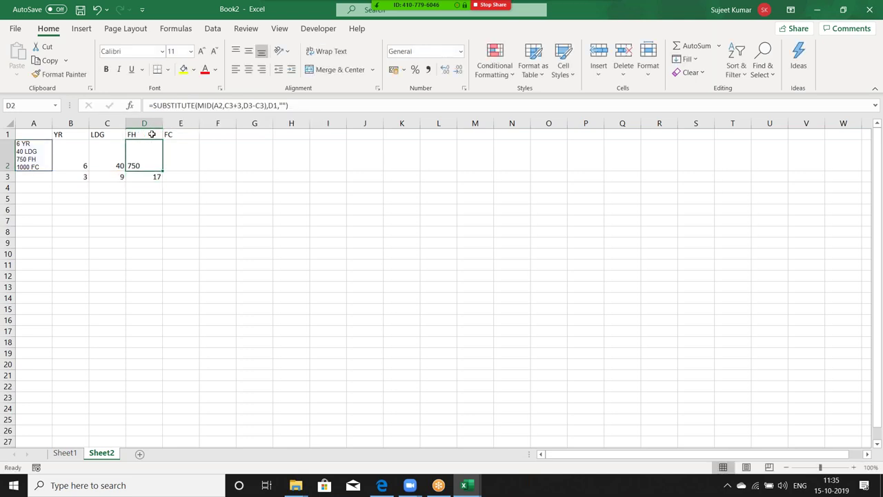
# Try appending *1 to D2's formula, then remove it after the error.
pyautogui.click(297, 105)
pyautogui.write('*1')
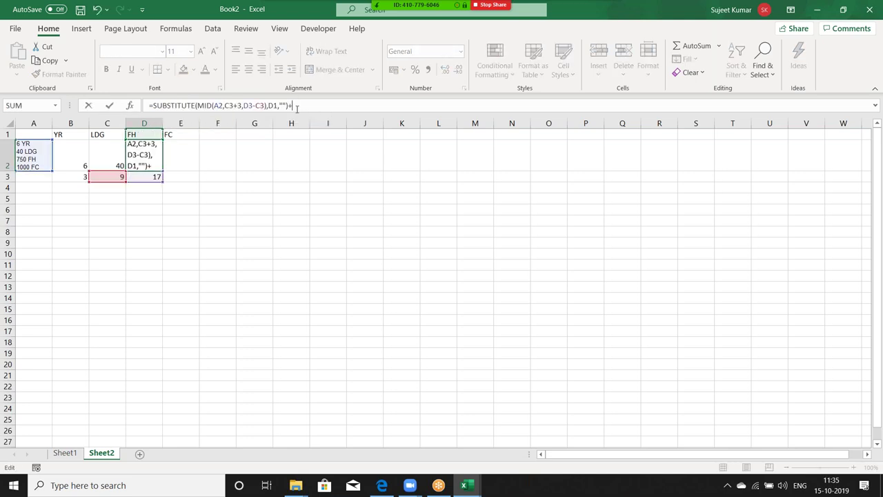
pyautogui.press('Return')
pyautogui.press('Up')
pyautogui.click(299, 105)
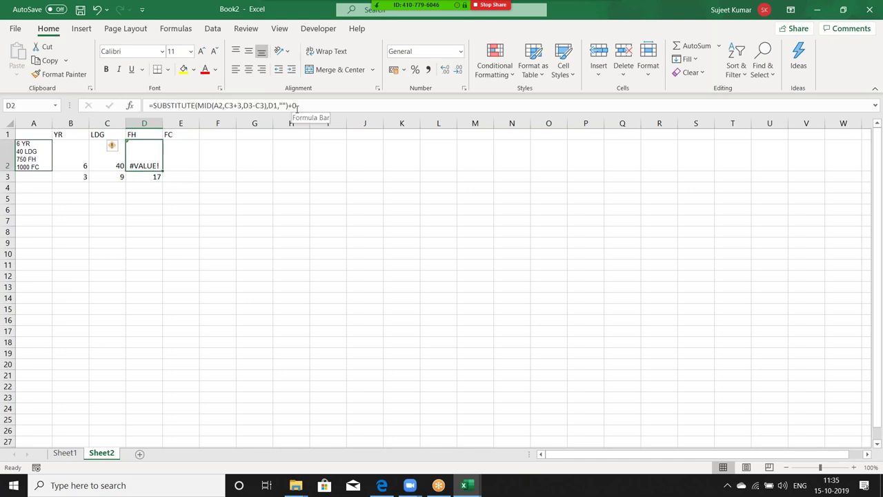
pyautogui.press('BackSpace')
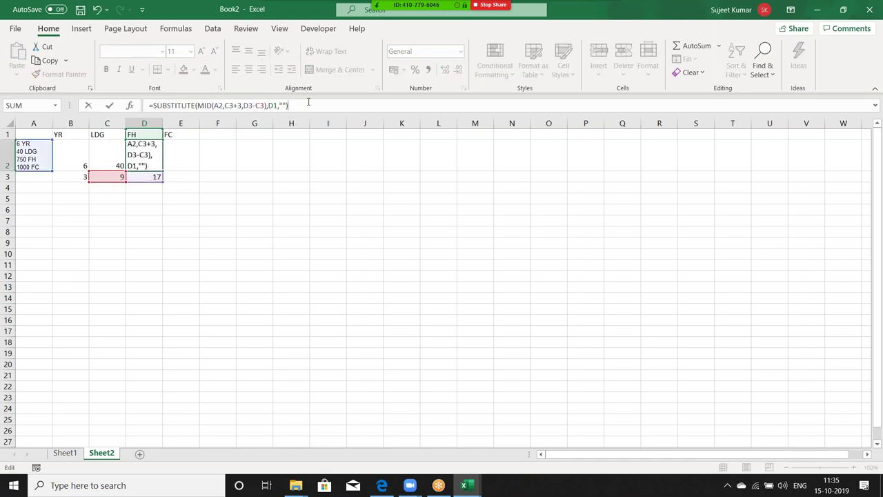
pyautogui.press('Return')
pyautogui.press('Up')
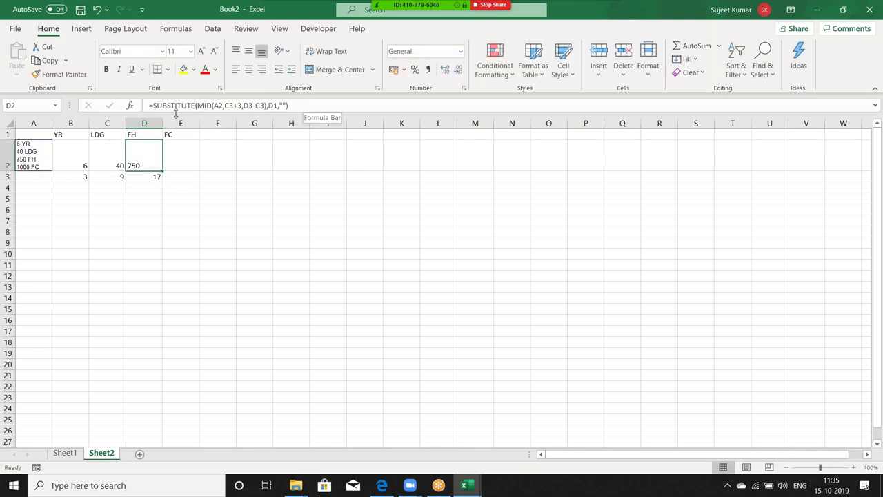
# Try wrapping D2's formula in TRIM, then undo it after the error.
pyautogui.click(153, 105)
pyautogui.write('TRIM(')
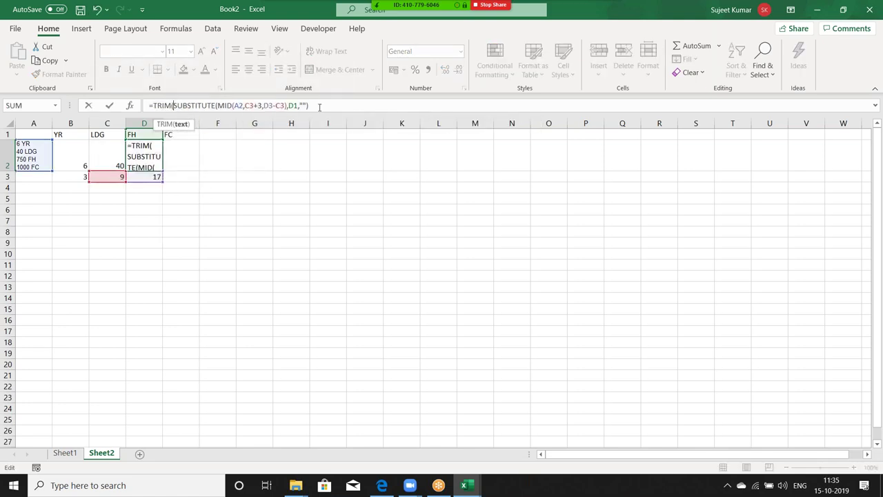
pyautogui.click(320, 107)
pyautogui.write(')+0')
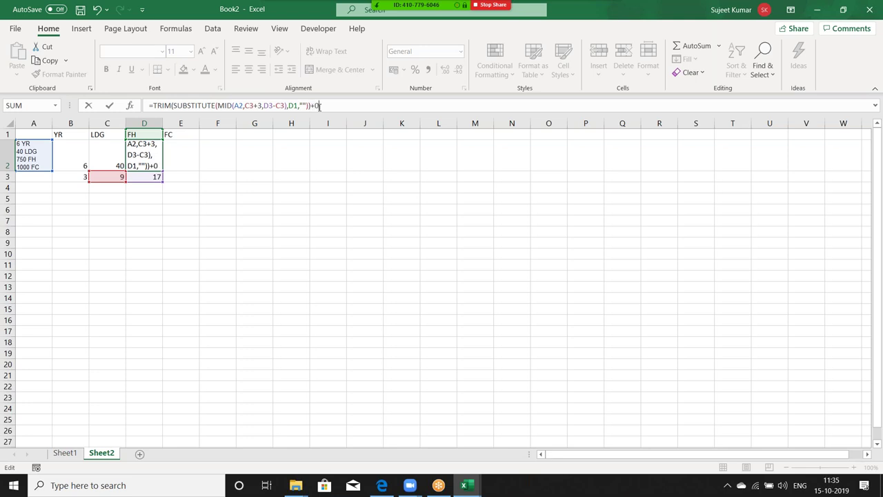
pyautogui.press('Return')
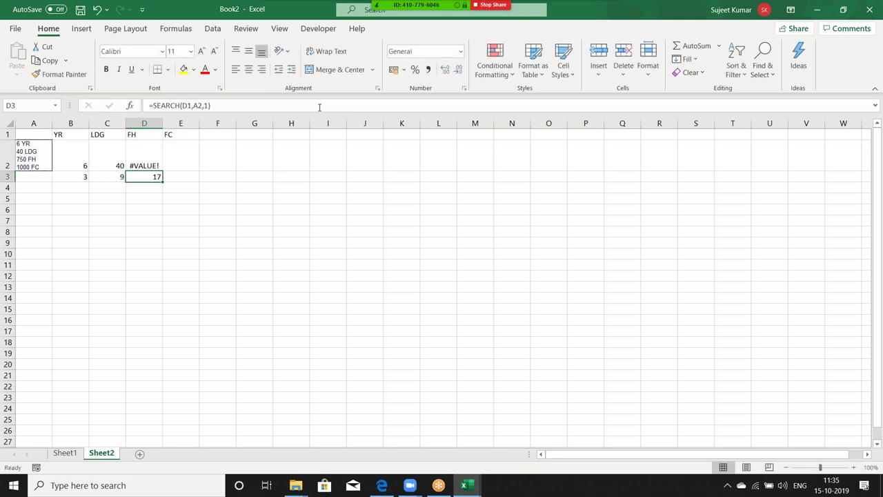
pyautogui.press('Up')
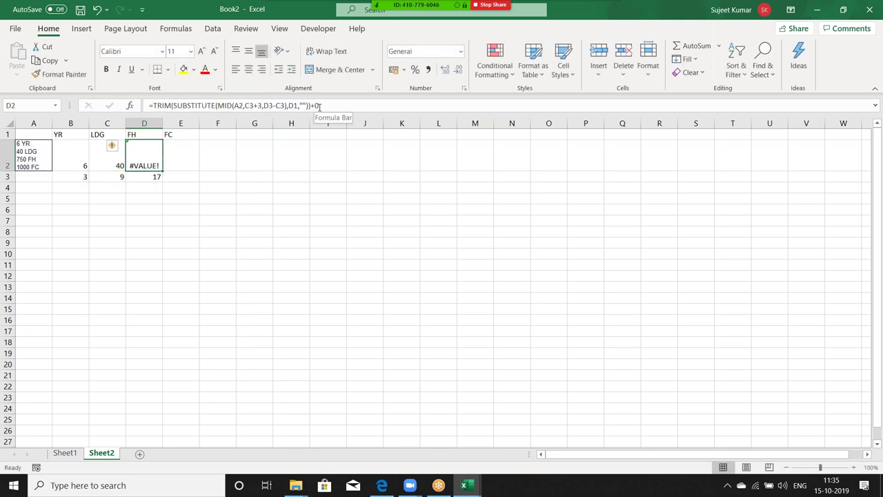
pyautogui.hotkey('ctrl', 'z')
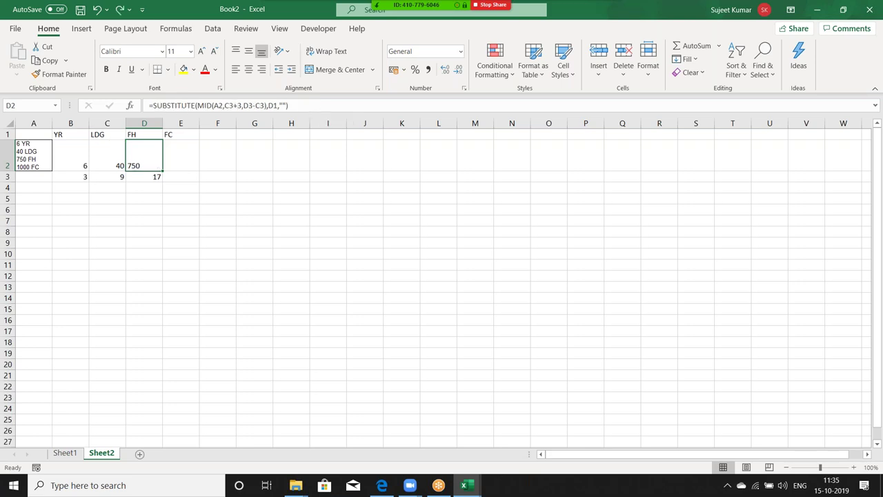
# Wrap D2's formula in CLEAN(...) to strip hidden line breaks, leaving 750.
pyautogui.click(157, 105)
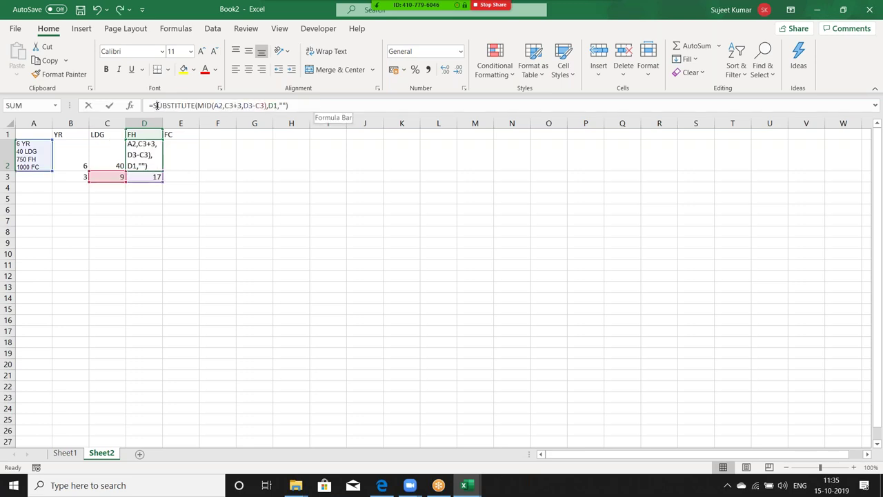
pyautogui.click(152, 106)
pyautogui.click(152, 106)
pyautogui.write('CLEAN(')
pyautogui.click(331, 104)
pyautogui.write(')+')
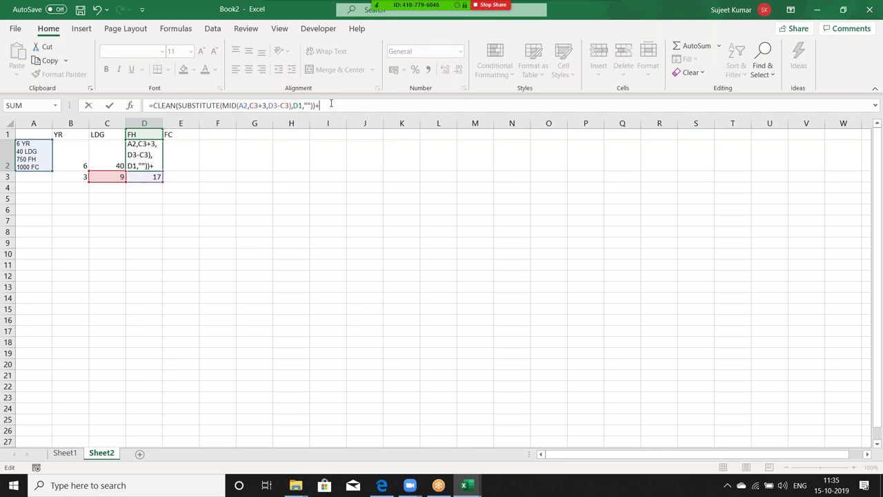
pyautogui.press('Return')
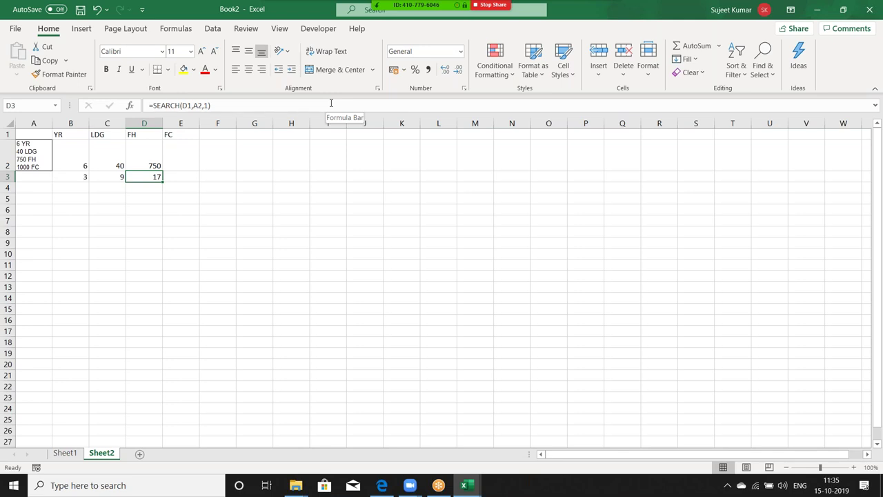
pyautogui.press('Up')
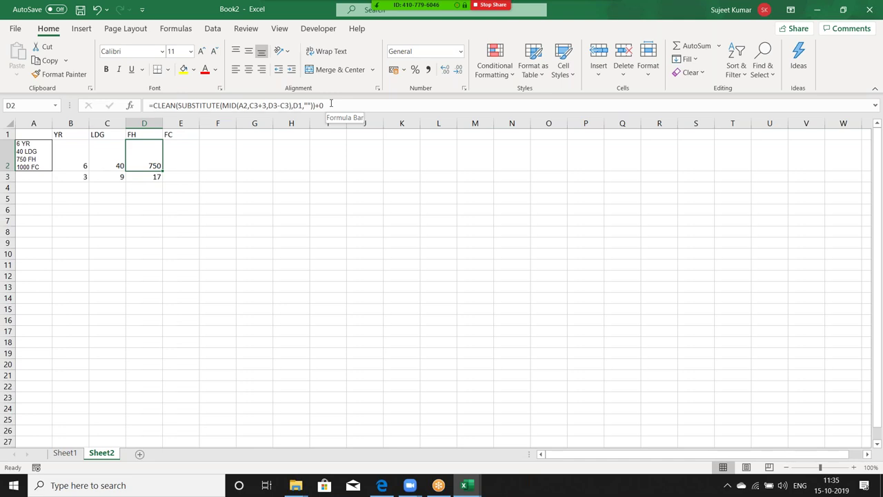
pyautogui.press('Right')
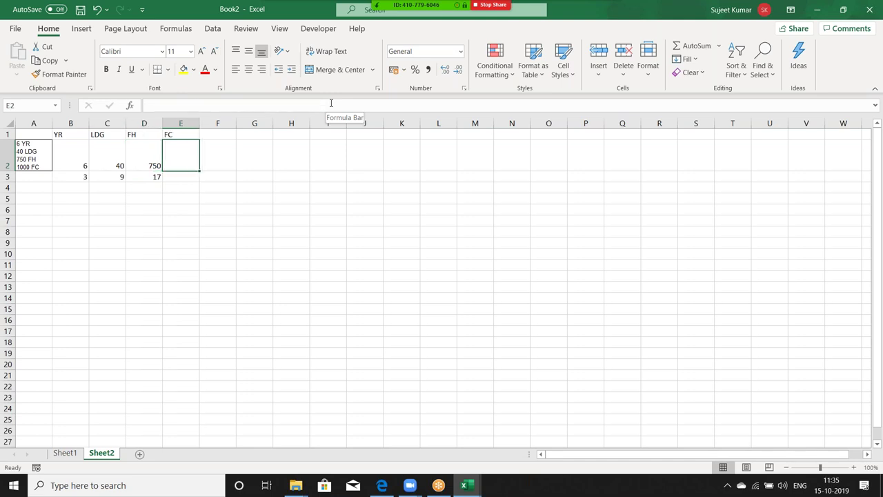
pyautogui.press('Down')
# Enter =SEARCH(E1,A2,1) in E3 so it returns FC's position, 25.
pyautogui.write('=sea')
pyautogui.press('Tab')
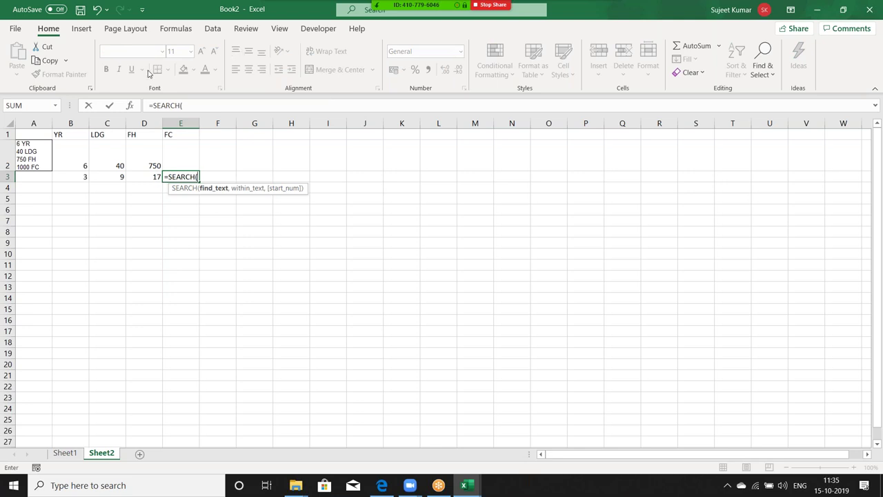
pyautogui.click(179, 133)
pyautogui.write(',')
pyautogui.click(107, 134)
pyautogui.click(36, 150)
pyautogui.write(',')
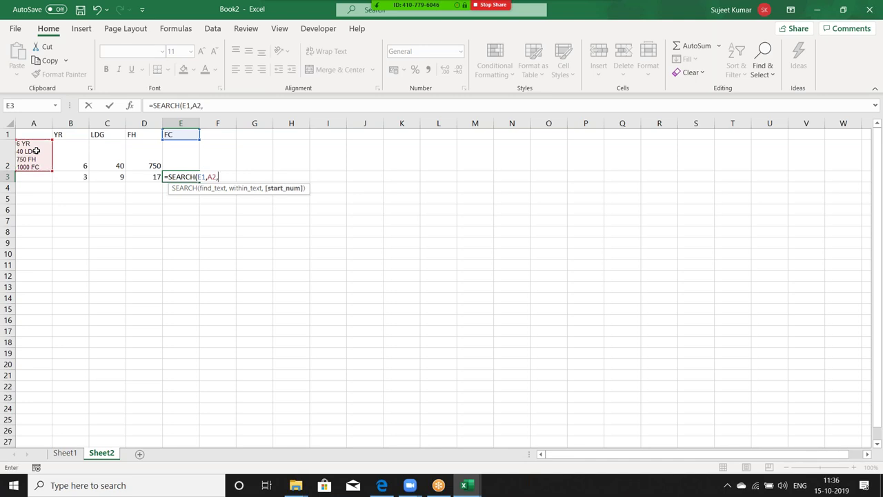
pyautogui.write('1')
pyautogui.press('Return')
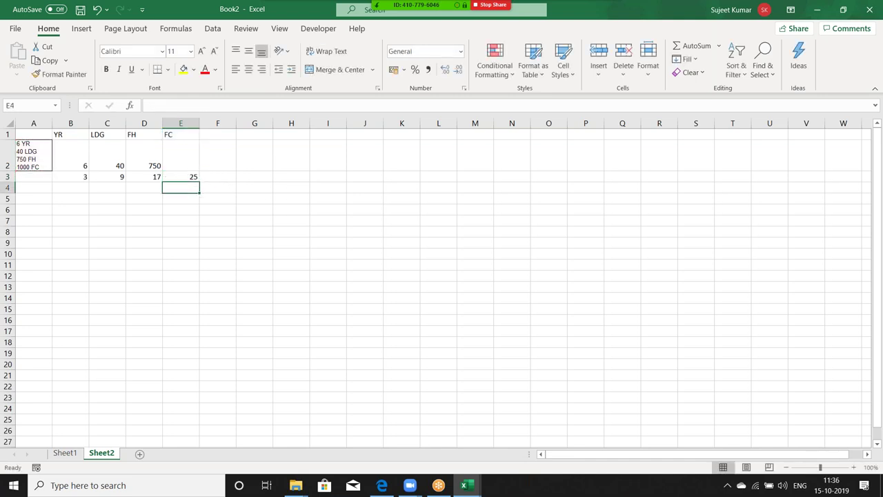
pyautogui.click(180, 159)
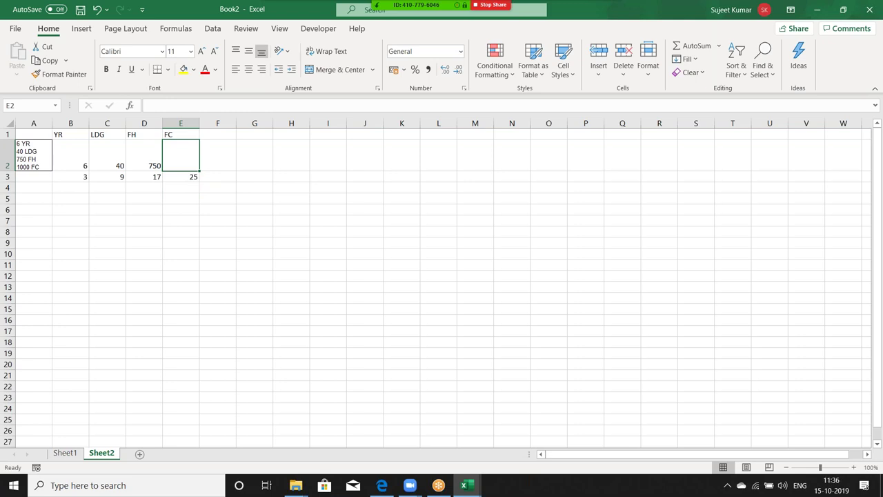
# Enter =MID(A2,D3+2,E3-D3) in E2 to extract the FC line from A2.
pyautogui.write('=')
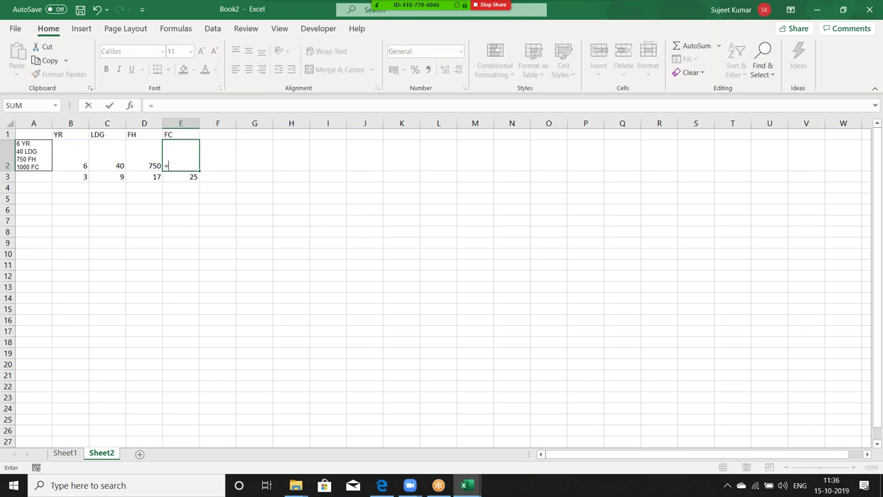
pyautogui.write('mi')
pyautogui.press('Tab')
pyautogui.click(31, 159)
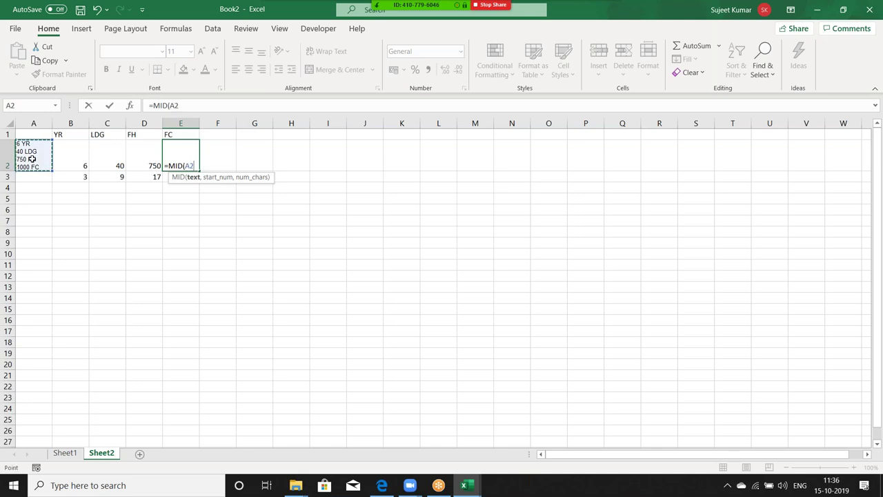
pyautogui.write(',')
pyautogui.click(154, 175)
pyautogui.write('+2,')
pyautogui.click(153, 176)
pyautogui.click(165, 177)
pyautogui.write('-')
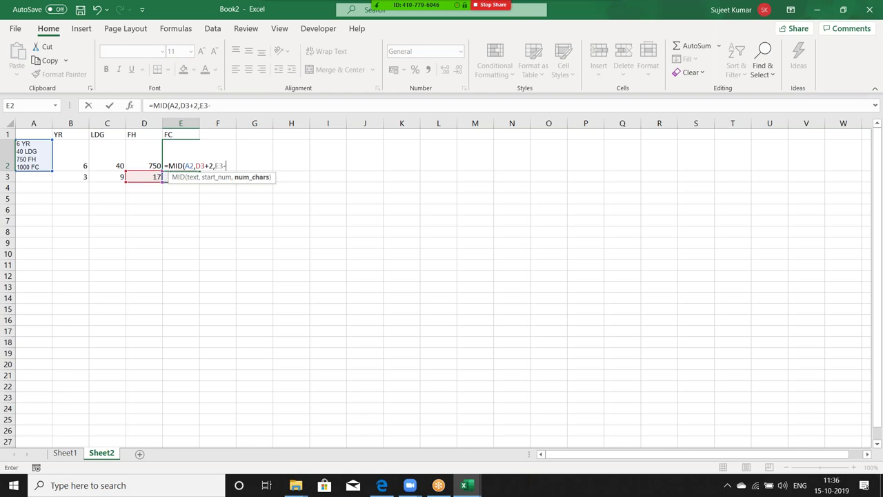
pyautogui.click(153, 176)
pyautogui.write(')')
pyautogui.press('Return')
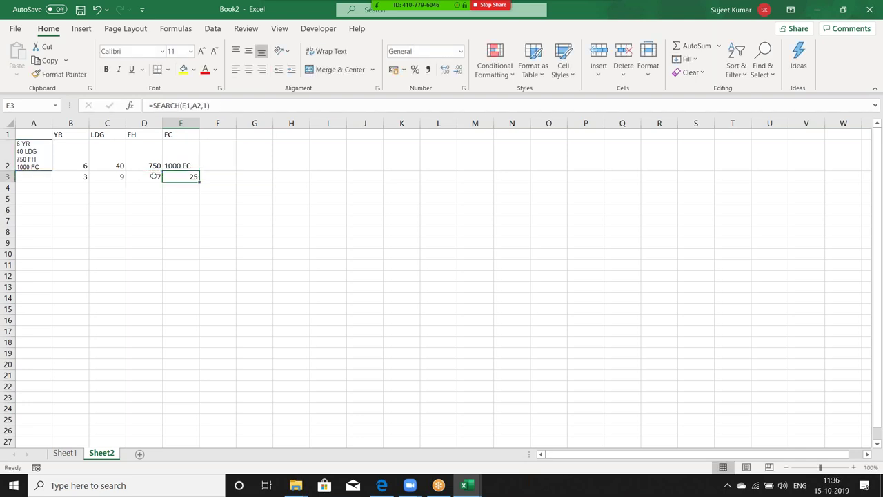
pyautogui.press('Up')
# Wrap E2's MID in SUBSTITUTE(...,E1,"") so it shows 1000.
pyautogui.click(155, 106)
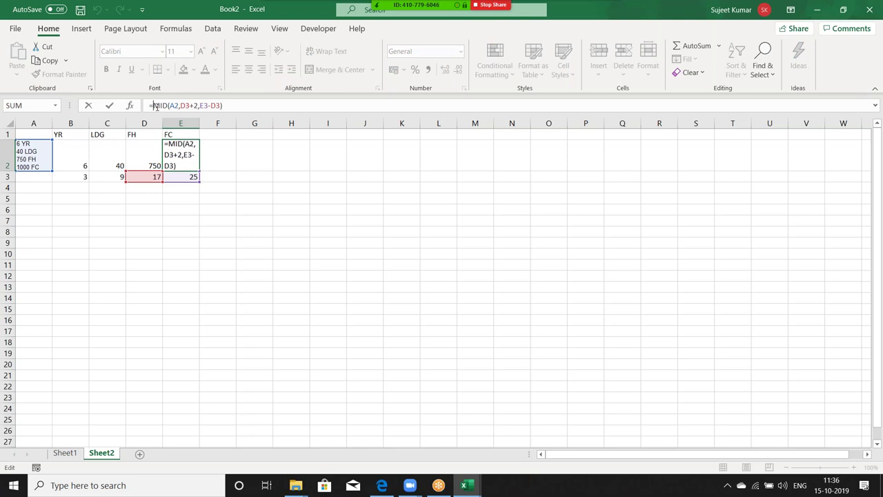
pyautogui.write('sub')
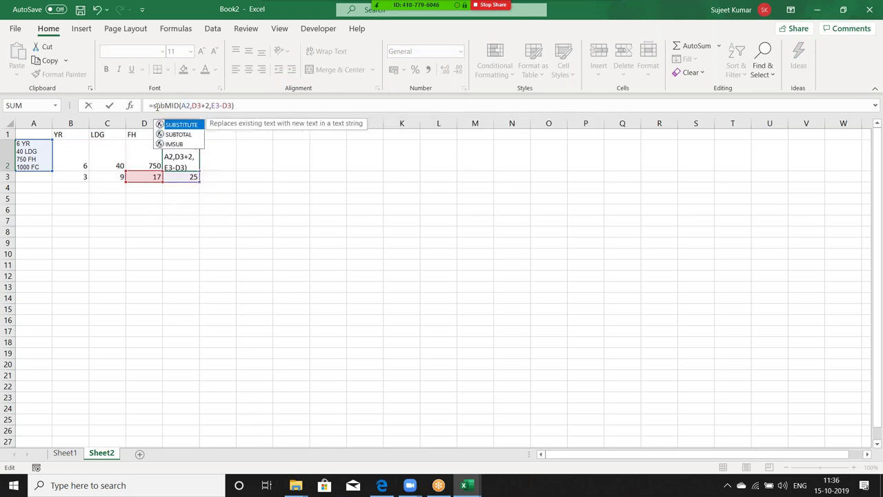
pyautogui.press('Tab')
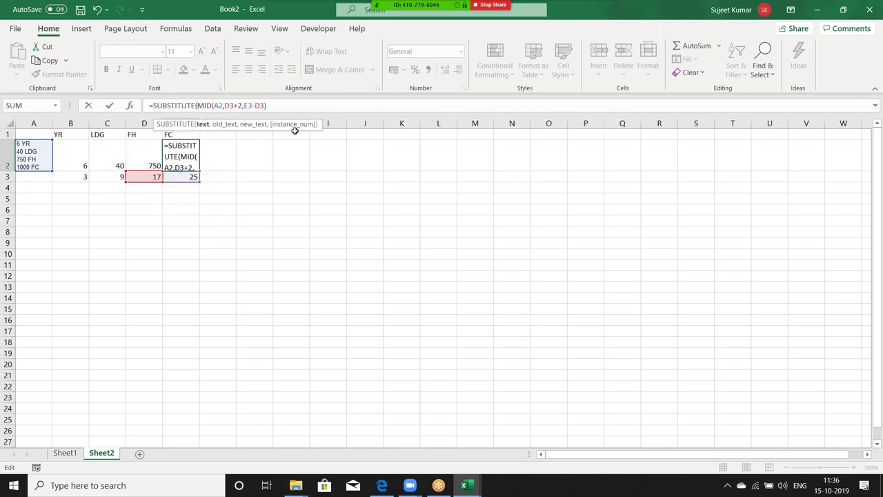
pyautogui.write(',')
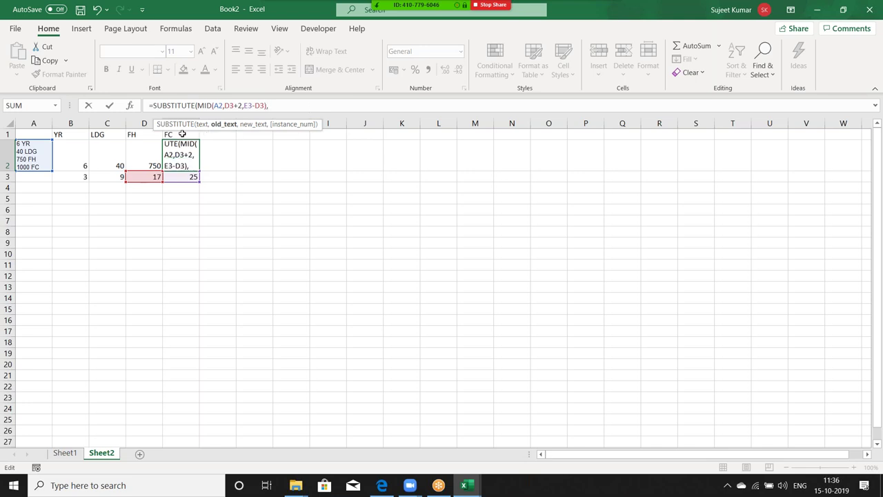
pyautogui.write('E1m')
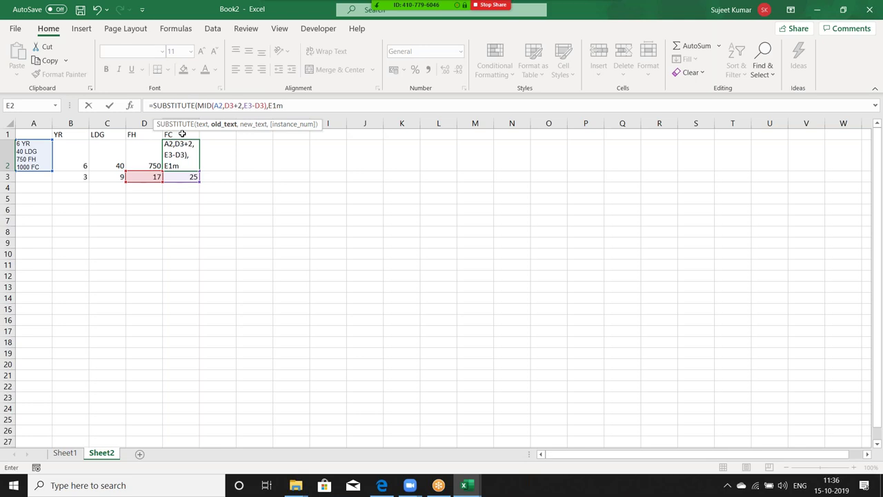
pyautogui.press('BackSpace')
pyautogui.write(',""')
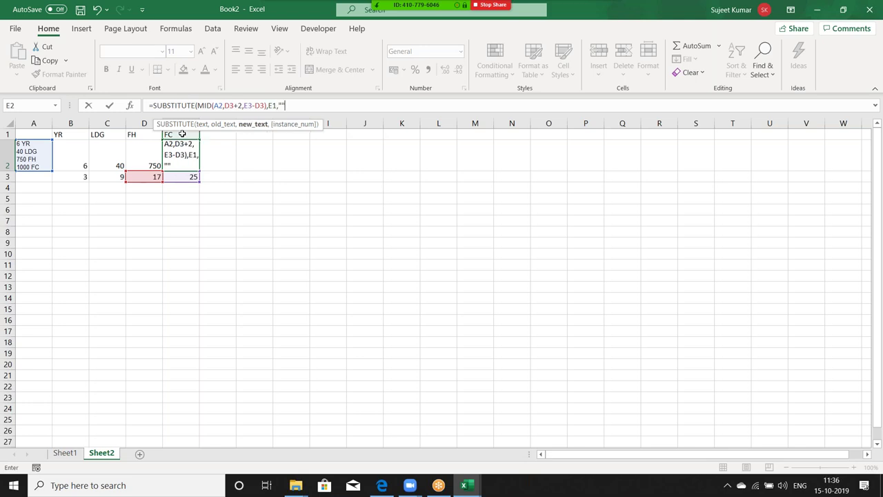
pyautogui.press('Return')
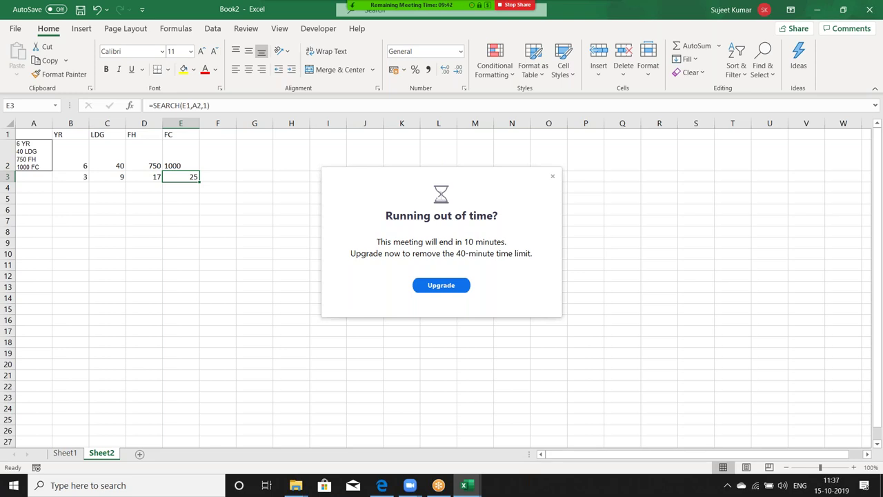
pyautogui.click(551, 176)
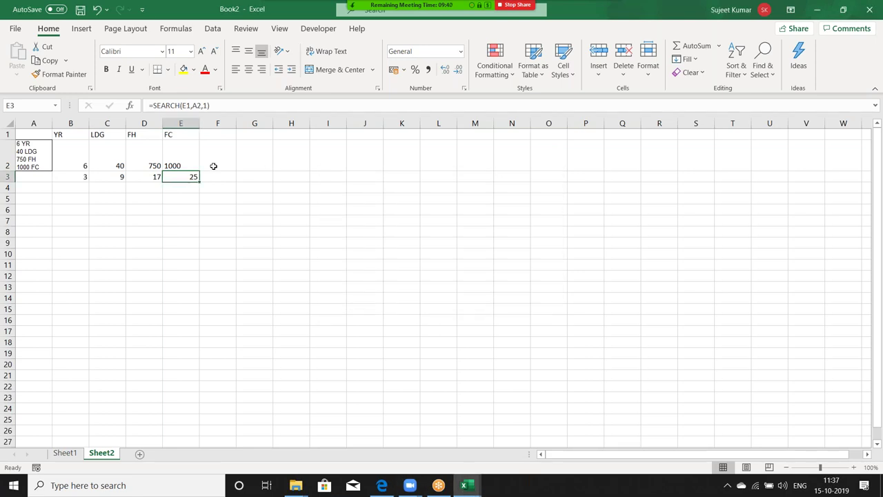
pyautogui.click(75, 177)
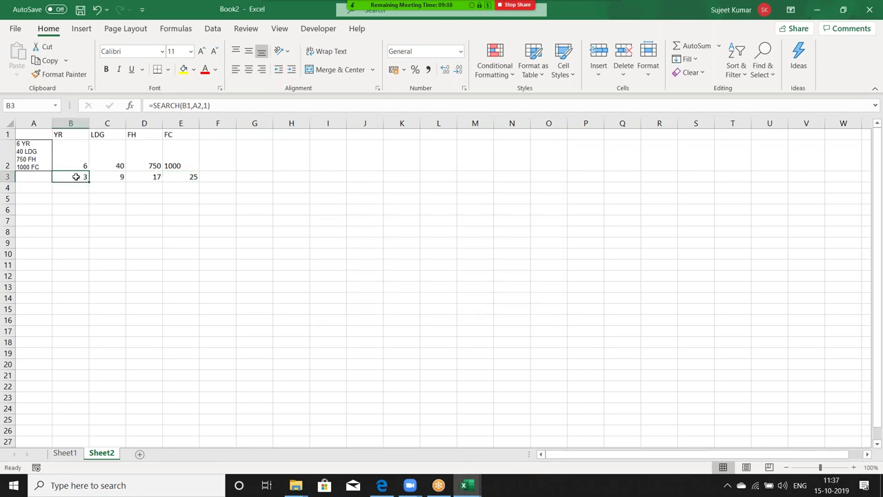
pyautogui.press('Right')
pyautogui.press('Right')
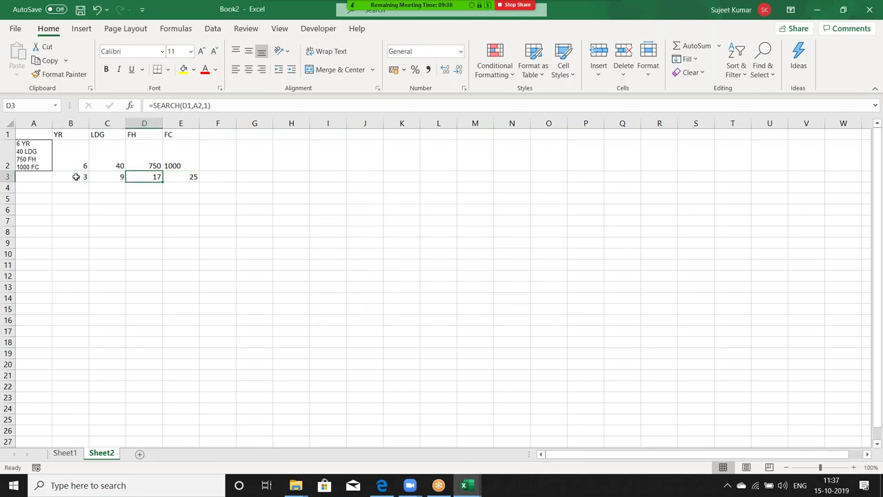
pyautogui.press('Left')
pyautogui.press('Up')
pyautogui.press('Left')
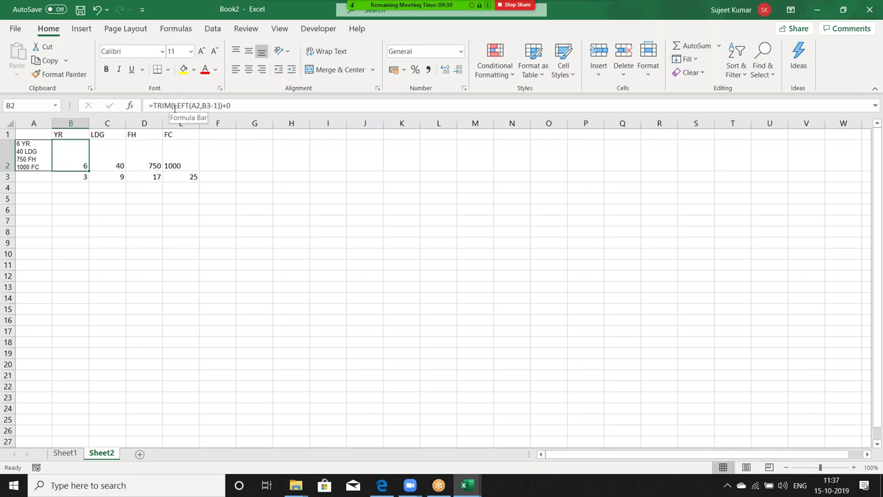
pyautogui.click(106, 163)
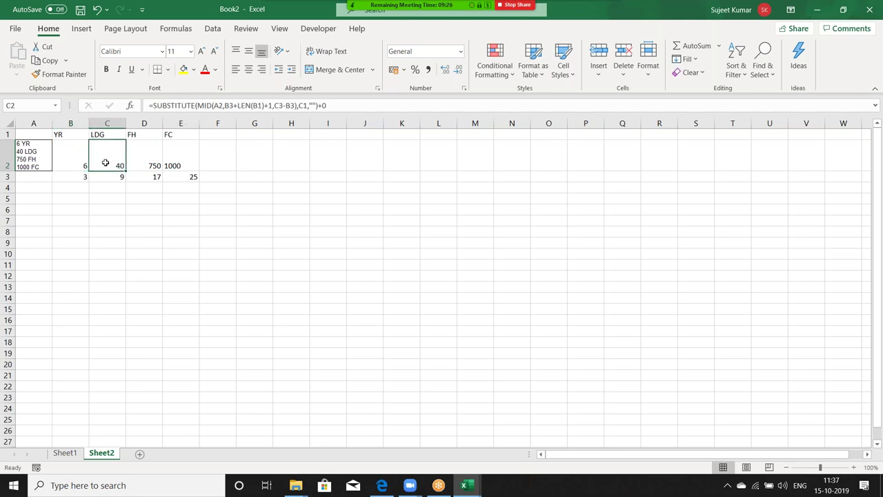
pyautogui.click(249, 107)
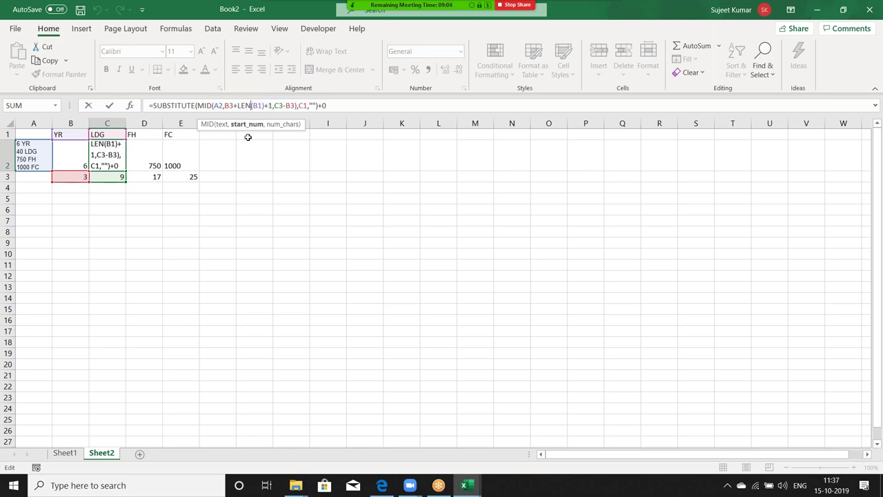
pyautogui.hotkey('ctrl', 'Return')
pyautogui.press('Down')
pyautogui.press('Right')
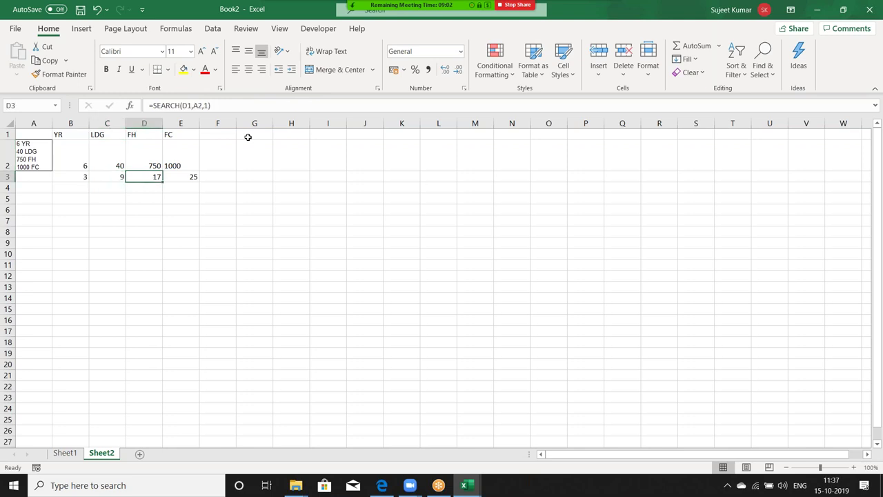
pyautogui.press('Left')
pyautogui.press('Up')
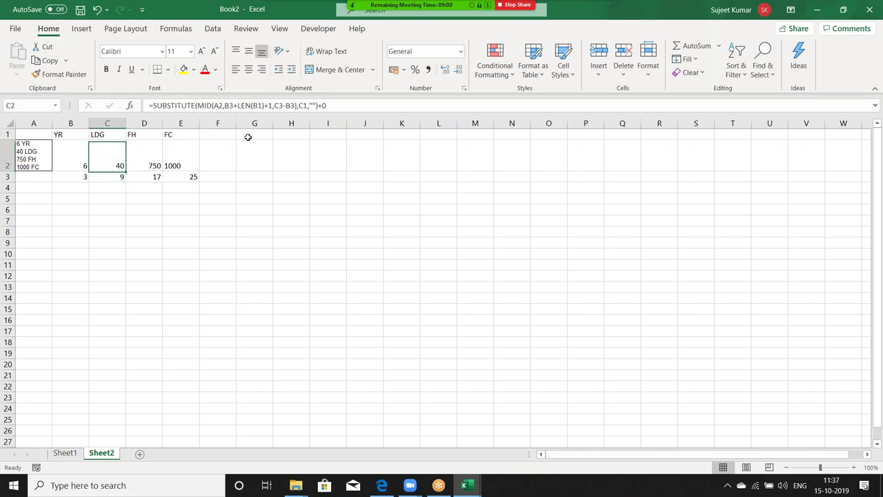
pyautogui.press('Right')
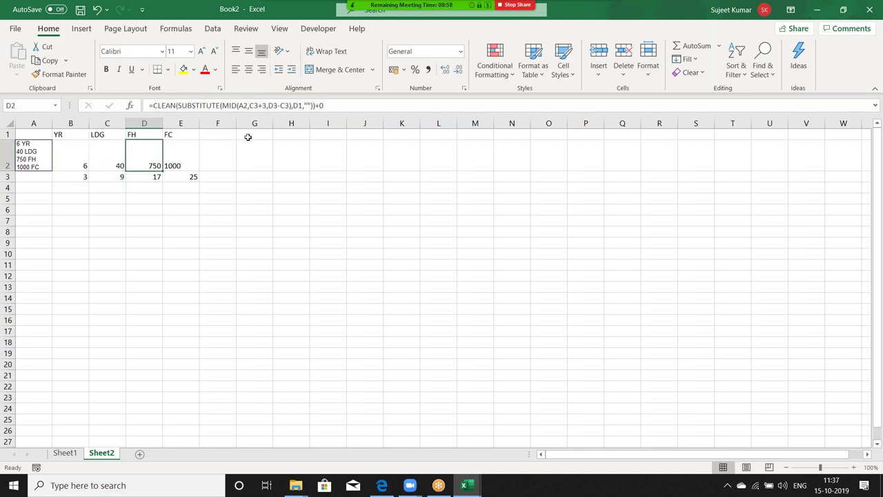
pyautogui.press('Down')
pyautogui.press('Left')
pyautogui.press('Left')
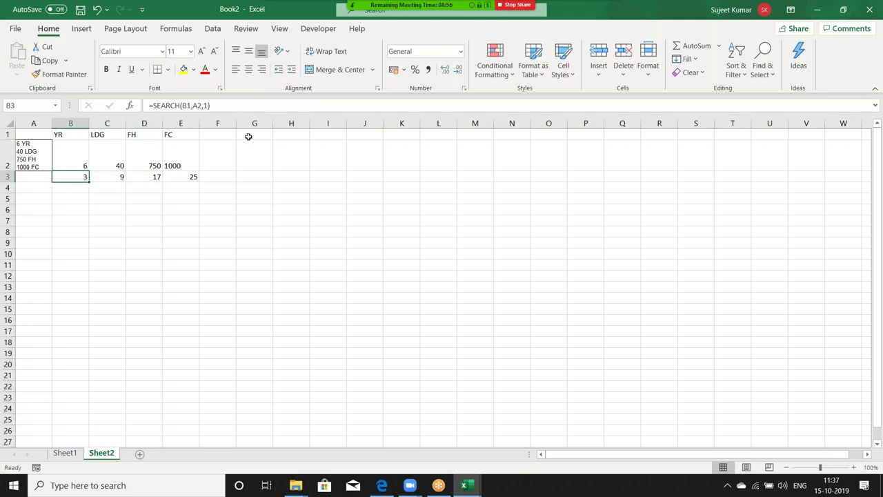
# Replace the B3 reference in B2's formula with SEARCH(B1,A2,1) copied from B3.
pyautogui.doubleClick(158, 106)
pyautogui.hotkey('ctrl', 'c')
pyautogui.press('Escape')
pyautogui.click(75, 151)
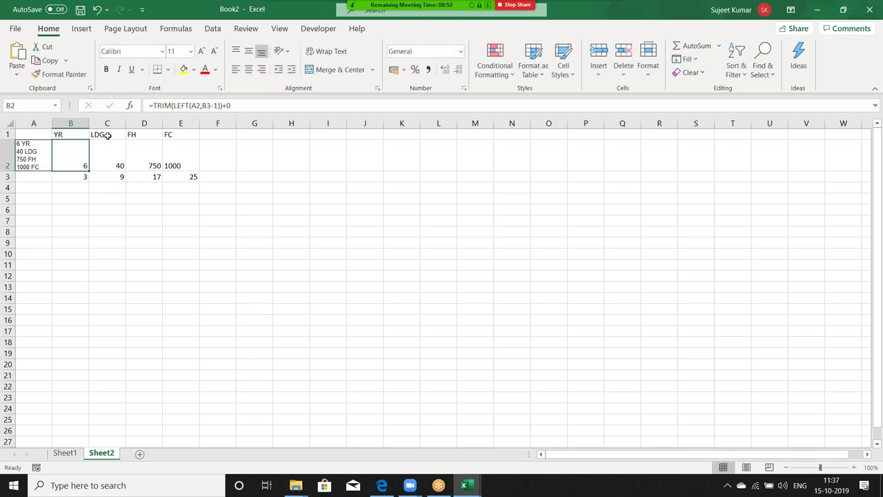
pyautogui.click(204, 106)
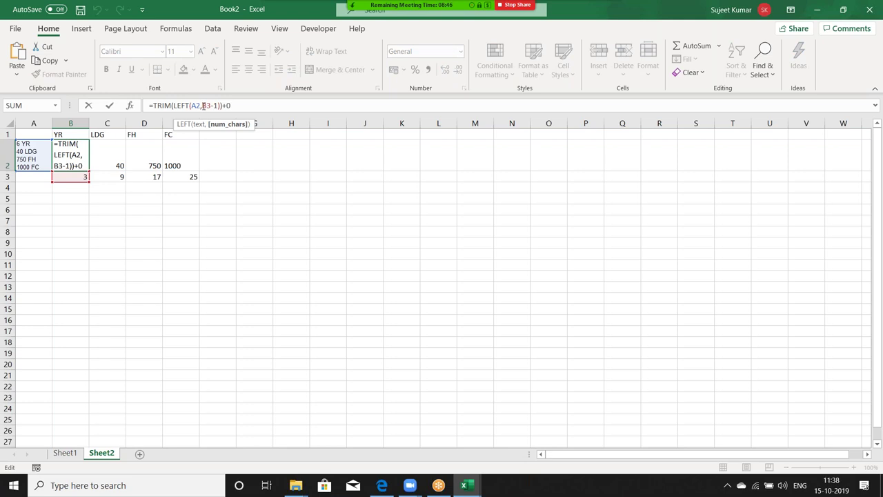
pyautogui.moveTo(202, 105); pyautogui.dragTo(211, 106)
pyautogui.hotkey('ctrl', 'v')
pyautogui.press('Return')
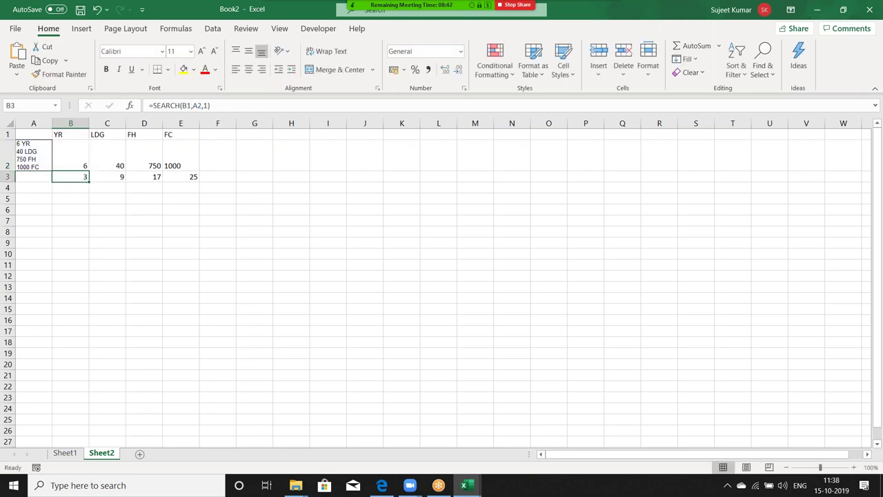
# Replace the B3 reference in C2's formula with the same SEARCH expression.
pyautogui.press('Right')
pyautogui.press('Up')
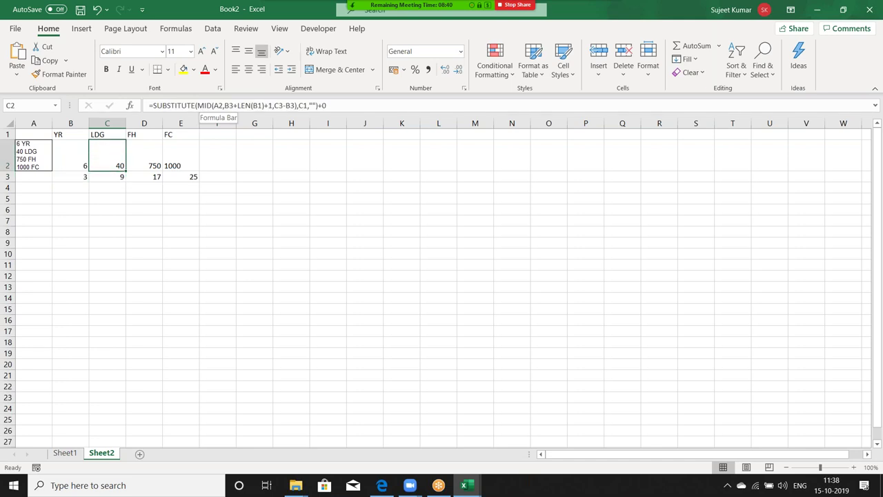
pyautogui.doubleClick(289, 105)
pyautogui.hotkey('ctrl', 'v')
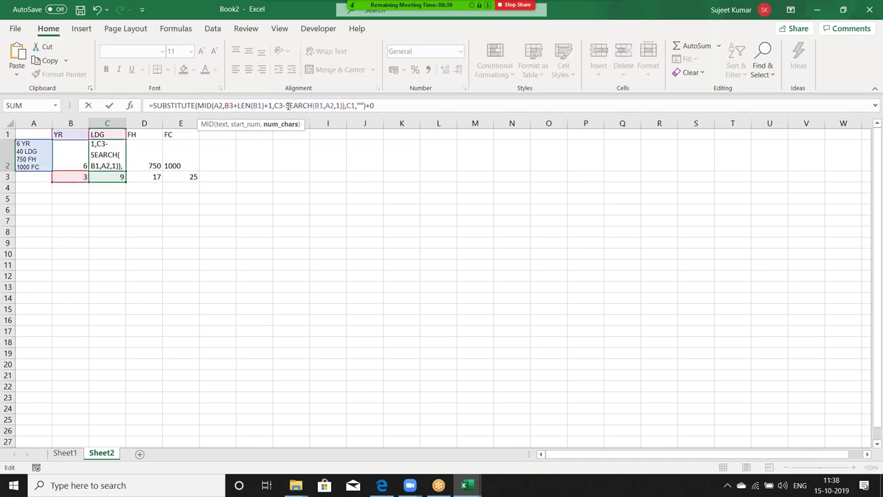
pyautogui.press('Return')
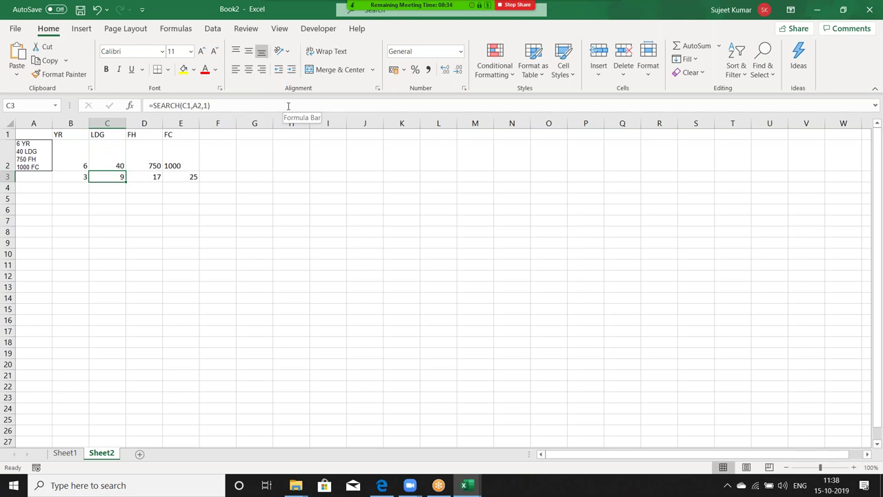
# Review C3's formula, leaving it unchanged, and minimise the Excel workbook.
pyautogui.press('Up')
pyautogui.press('Down')
pyautogui.click(156, 105)
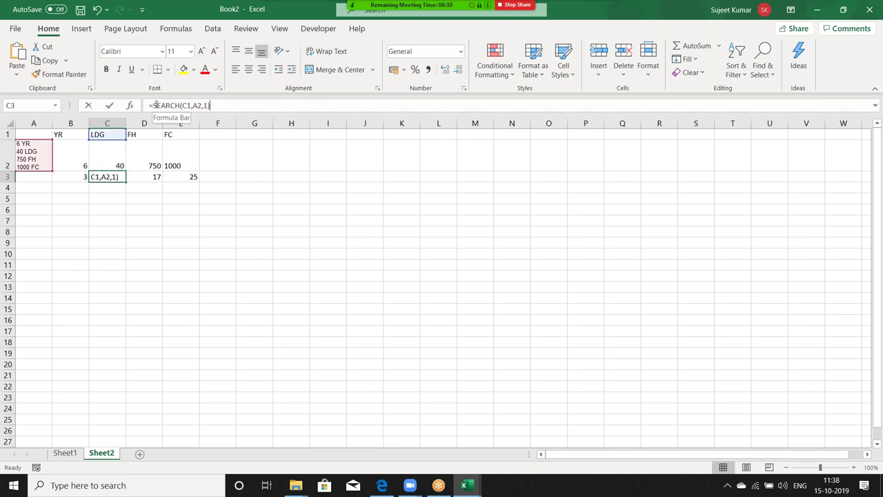
pyautogui.moveTo(156, 105); pyautogui.dragTo(223, 105)
pyautogui.press('BackSpace')
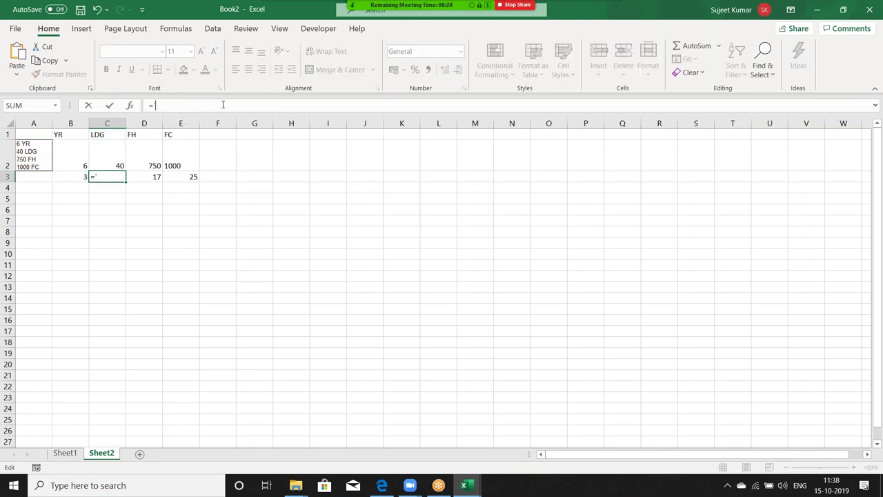
pyautogui.press('Escape')
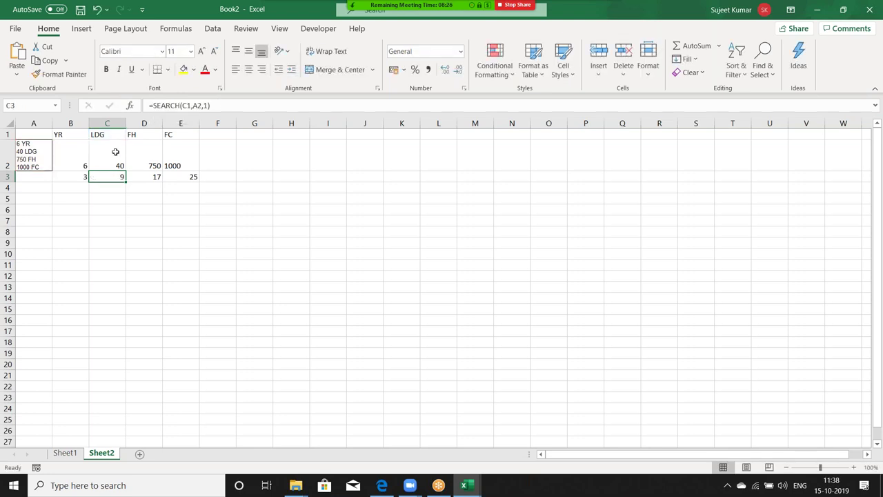
pyautogui.click(115, 151)
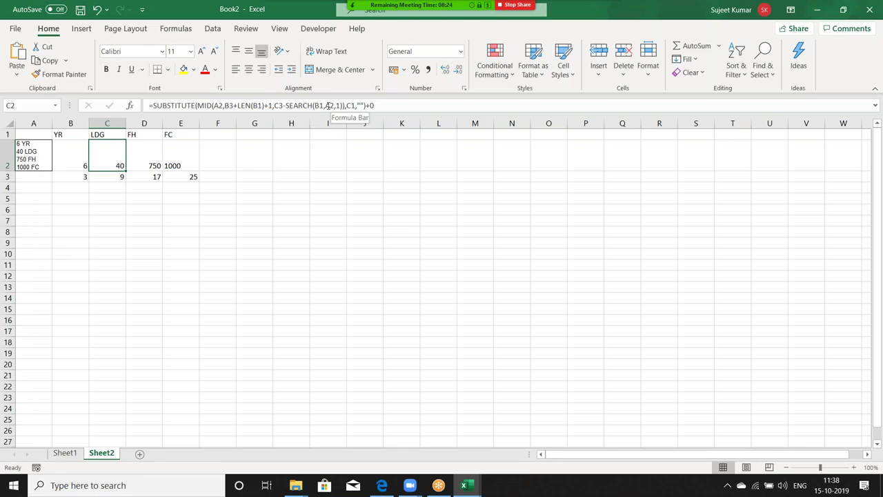
pyautogui.click(816, 9)
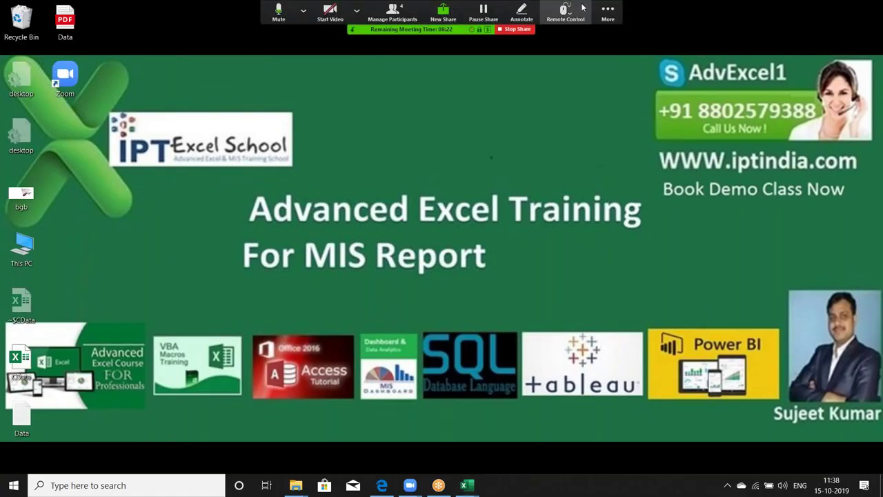
# End the Zoom meeting for everyone via More, End Meeting, End Meeting for All.
pyautogui.click(608, 12)
pyautogui.click(618, 152)
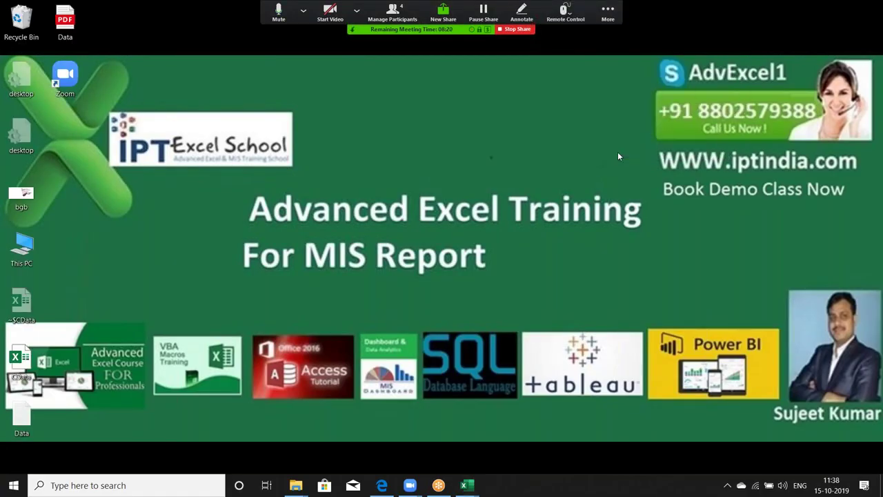
pyautogui.click(439, 274)
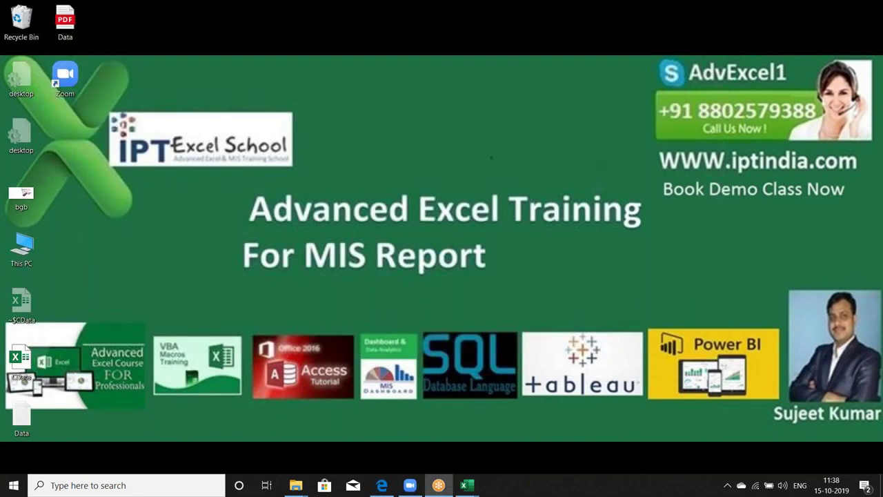